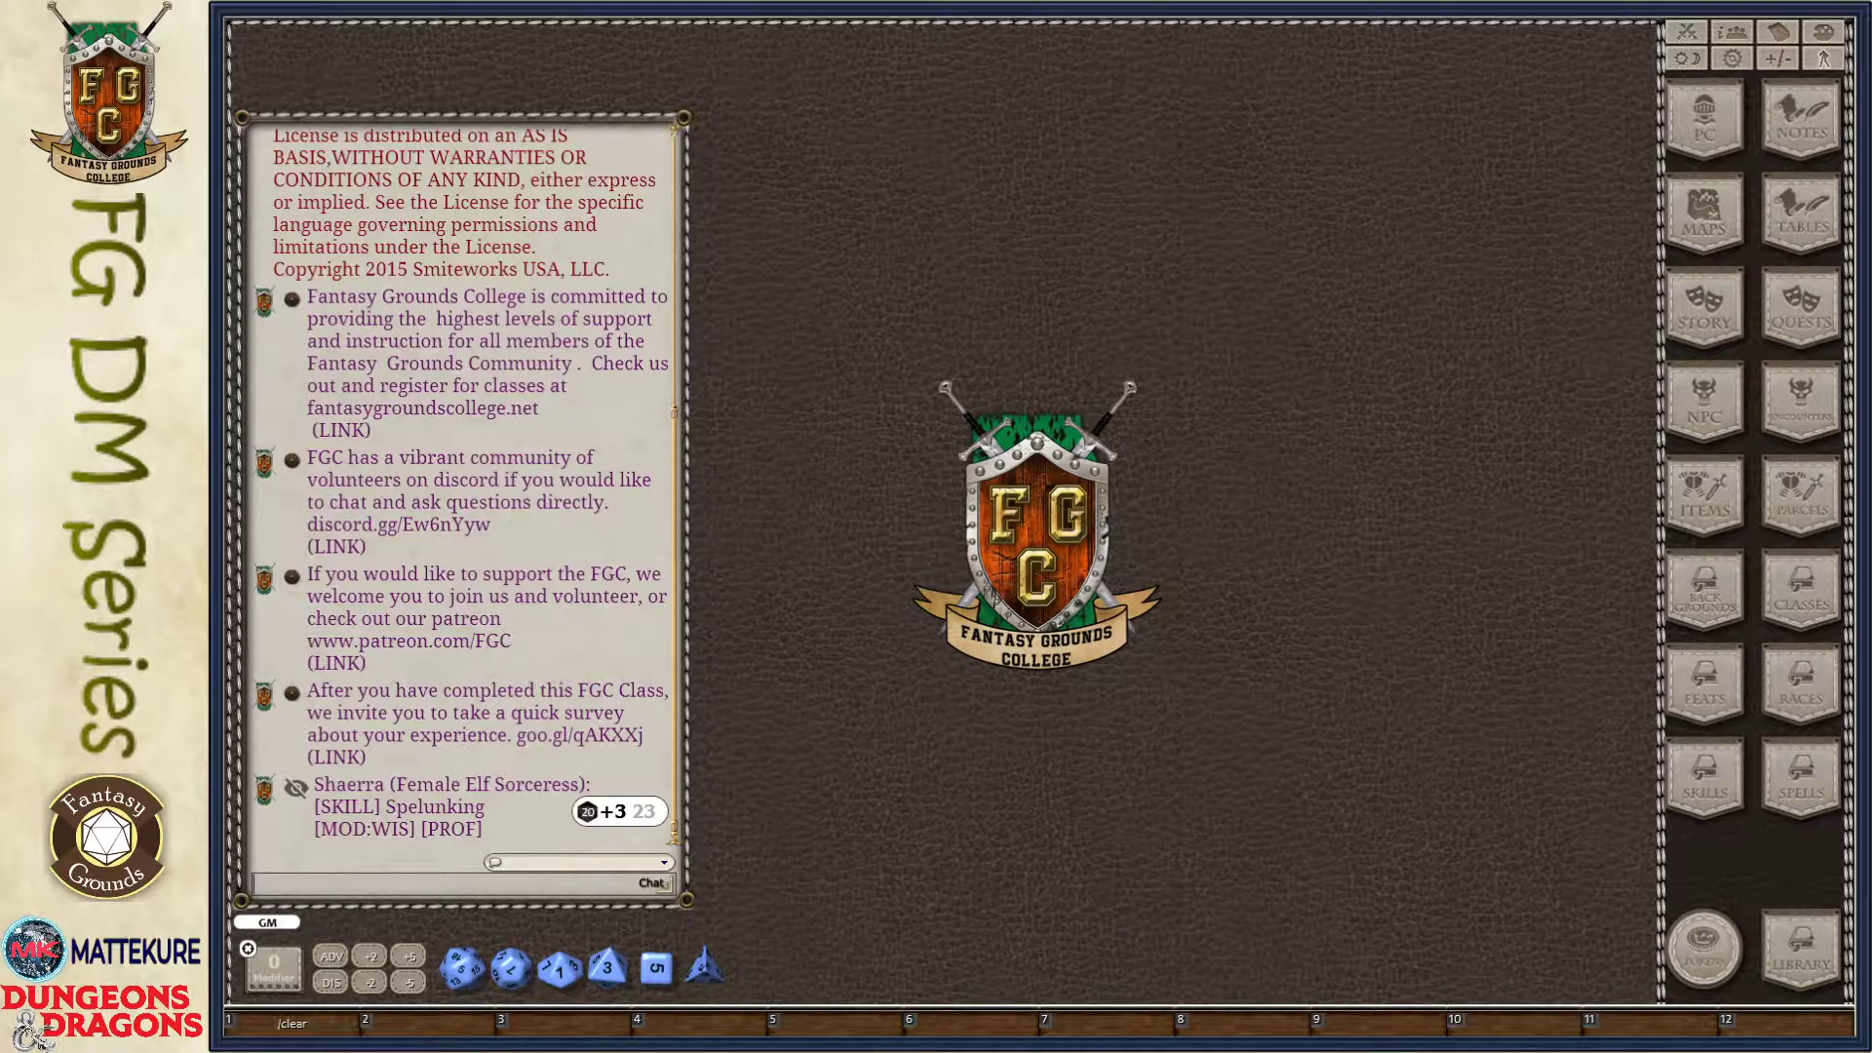
- Check the Grimlore's Grimoire supplement, then create a new blank spell entry in the Spells list
key(alt+Tab)
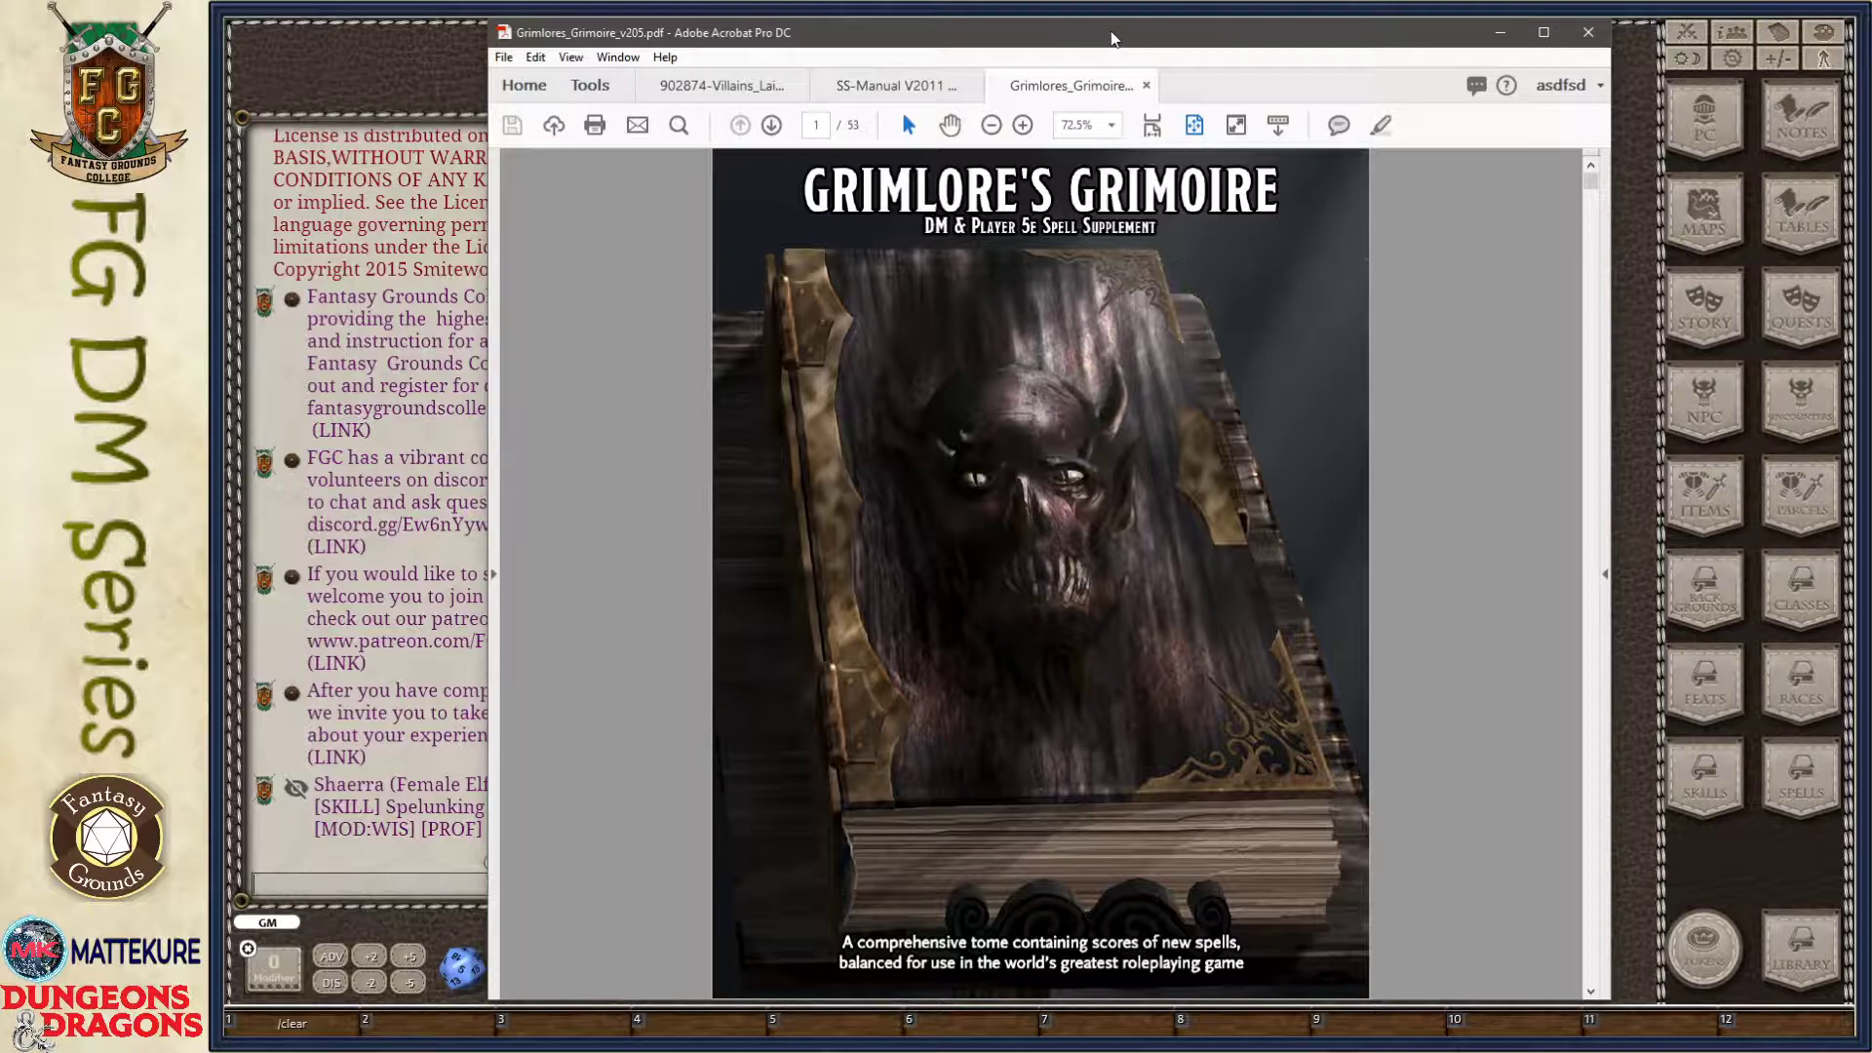
key(alt+Tab)
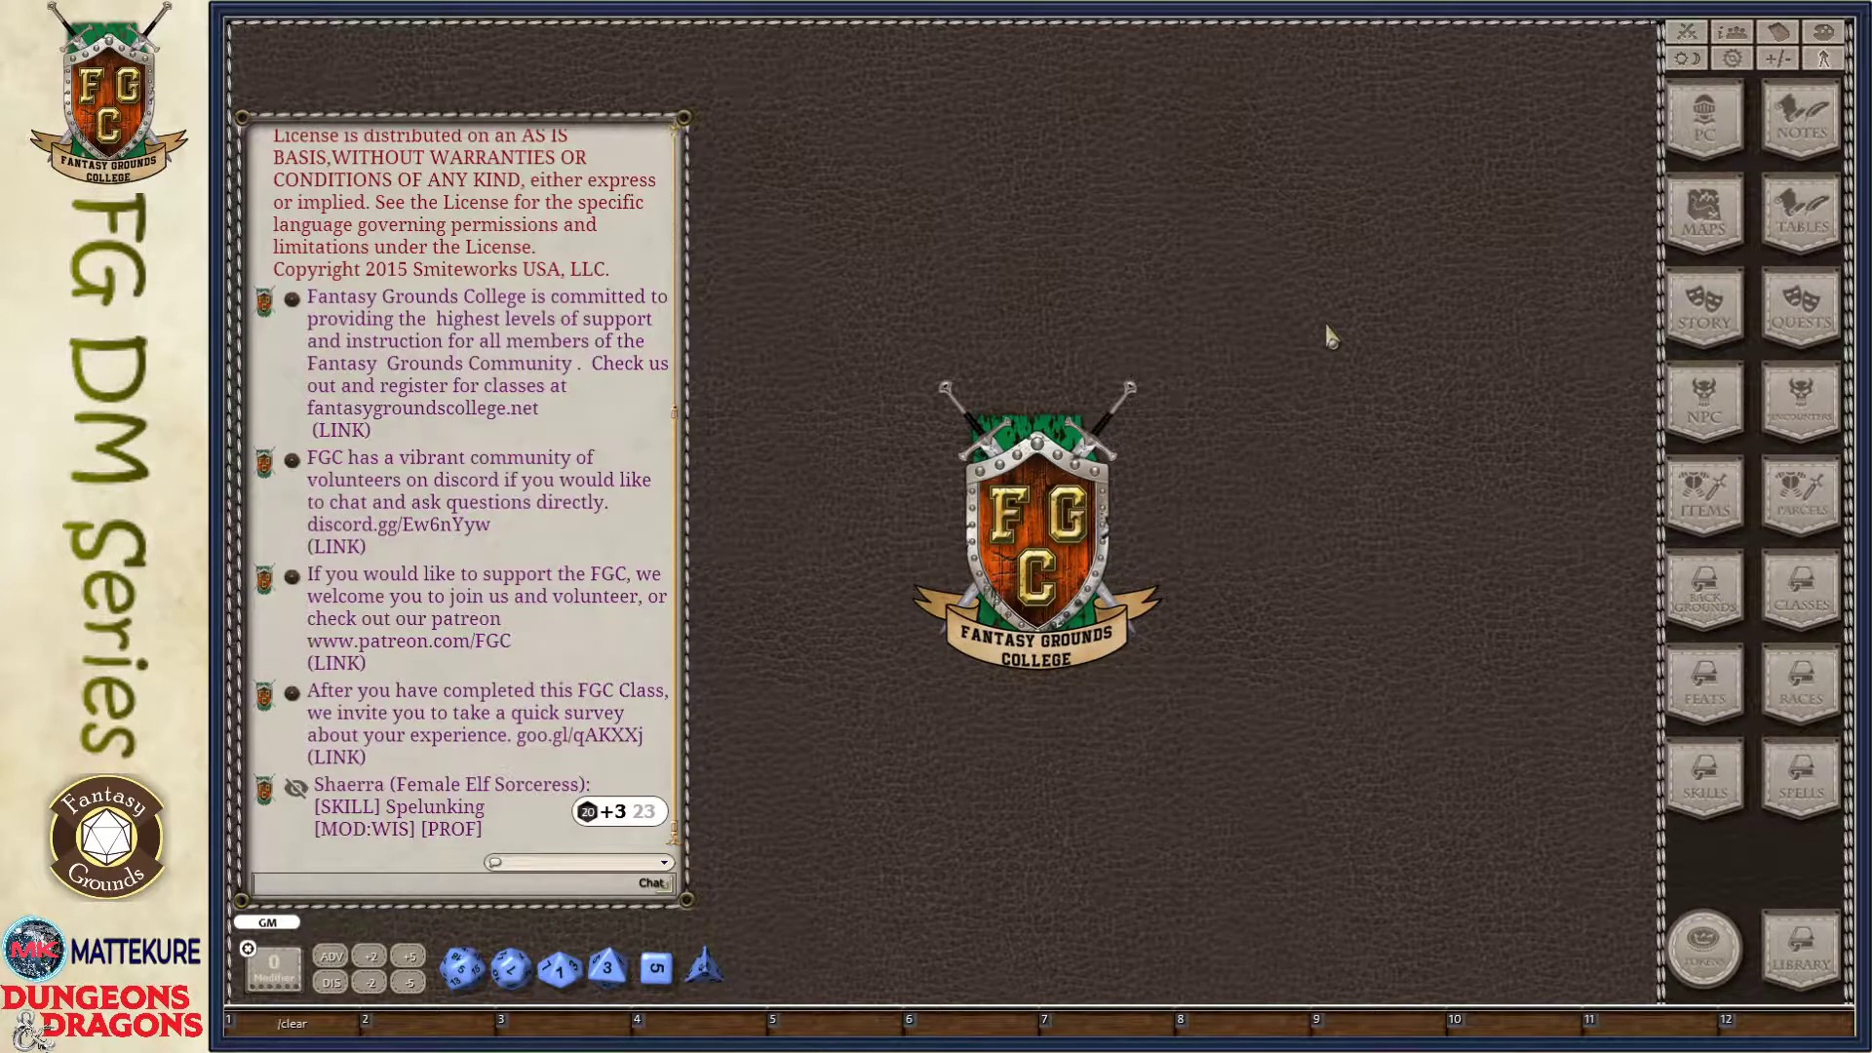
click(1797, 783)
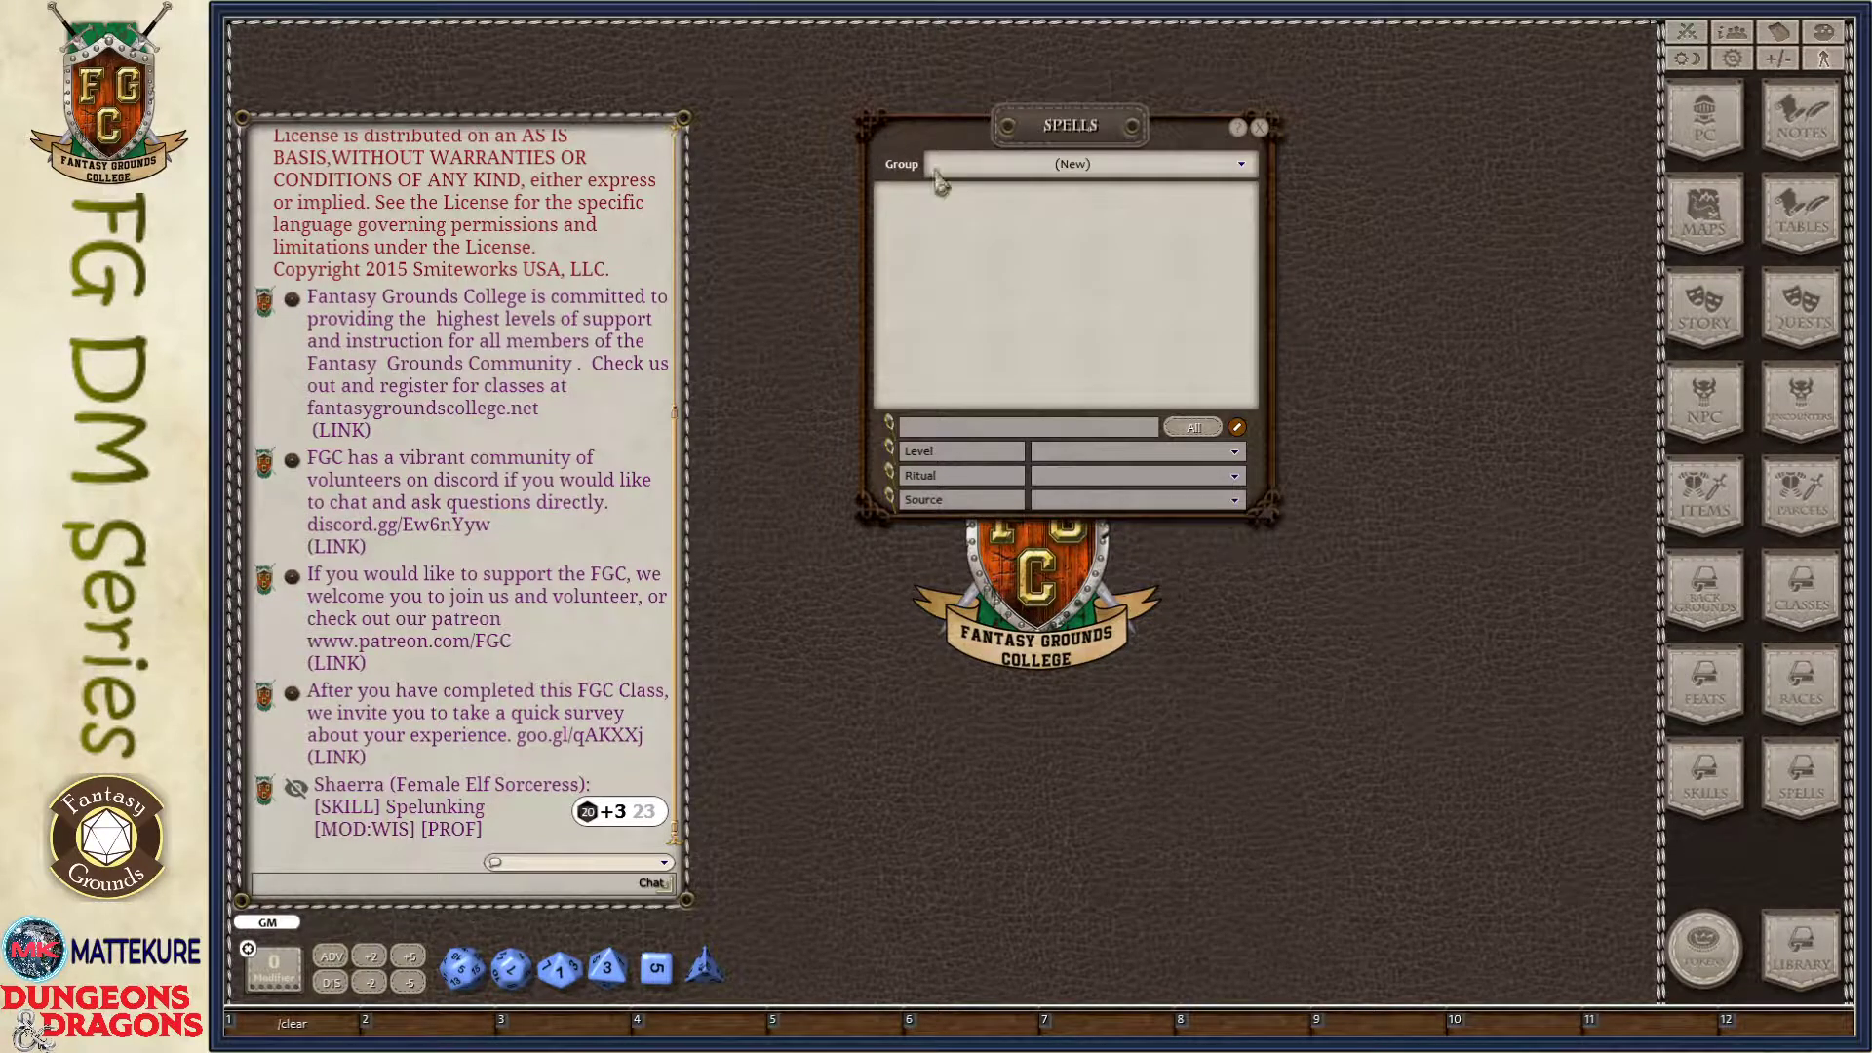
right_click(956, 220)
click(963, 298)
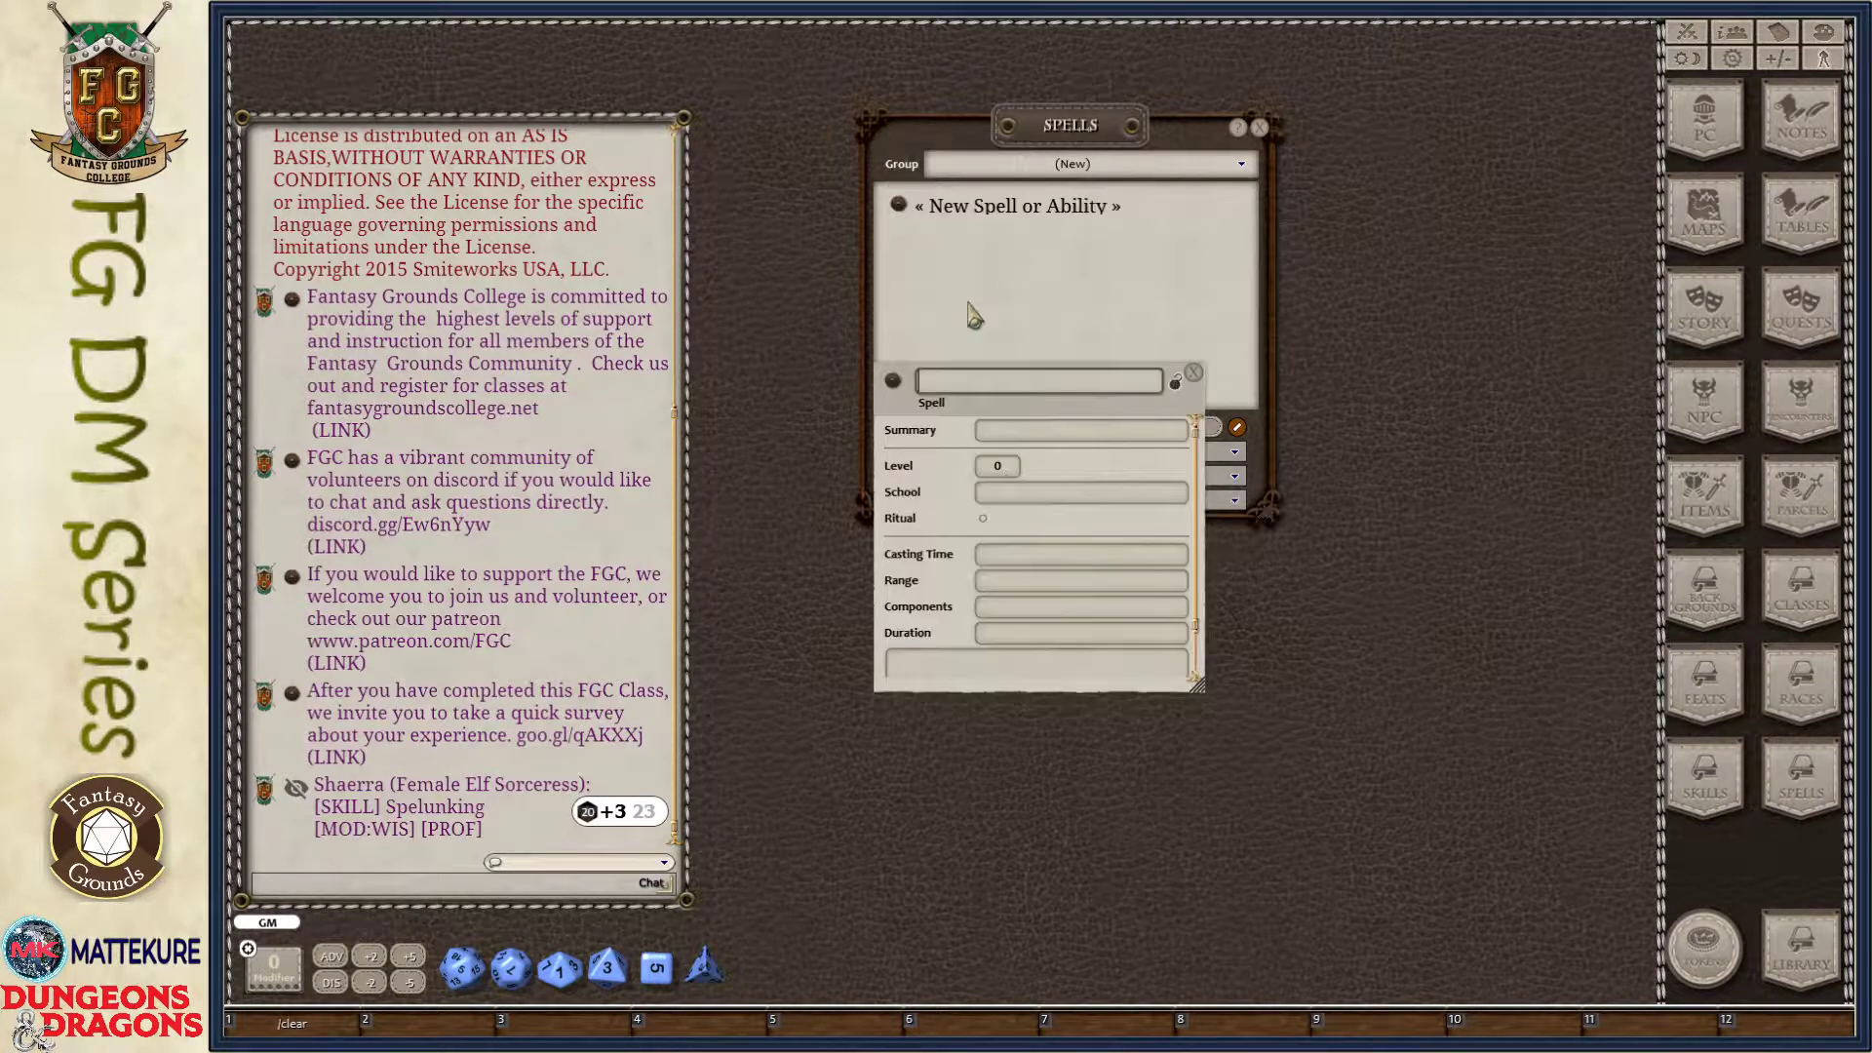
- Place the spell list and blank spell sheet side by side, enlarging the sheet to show every field
drag(927, 524, 778, 514)
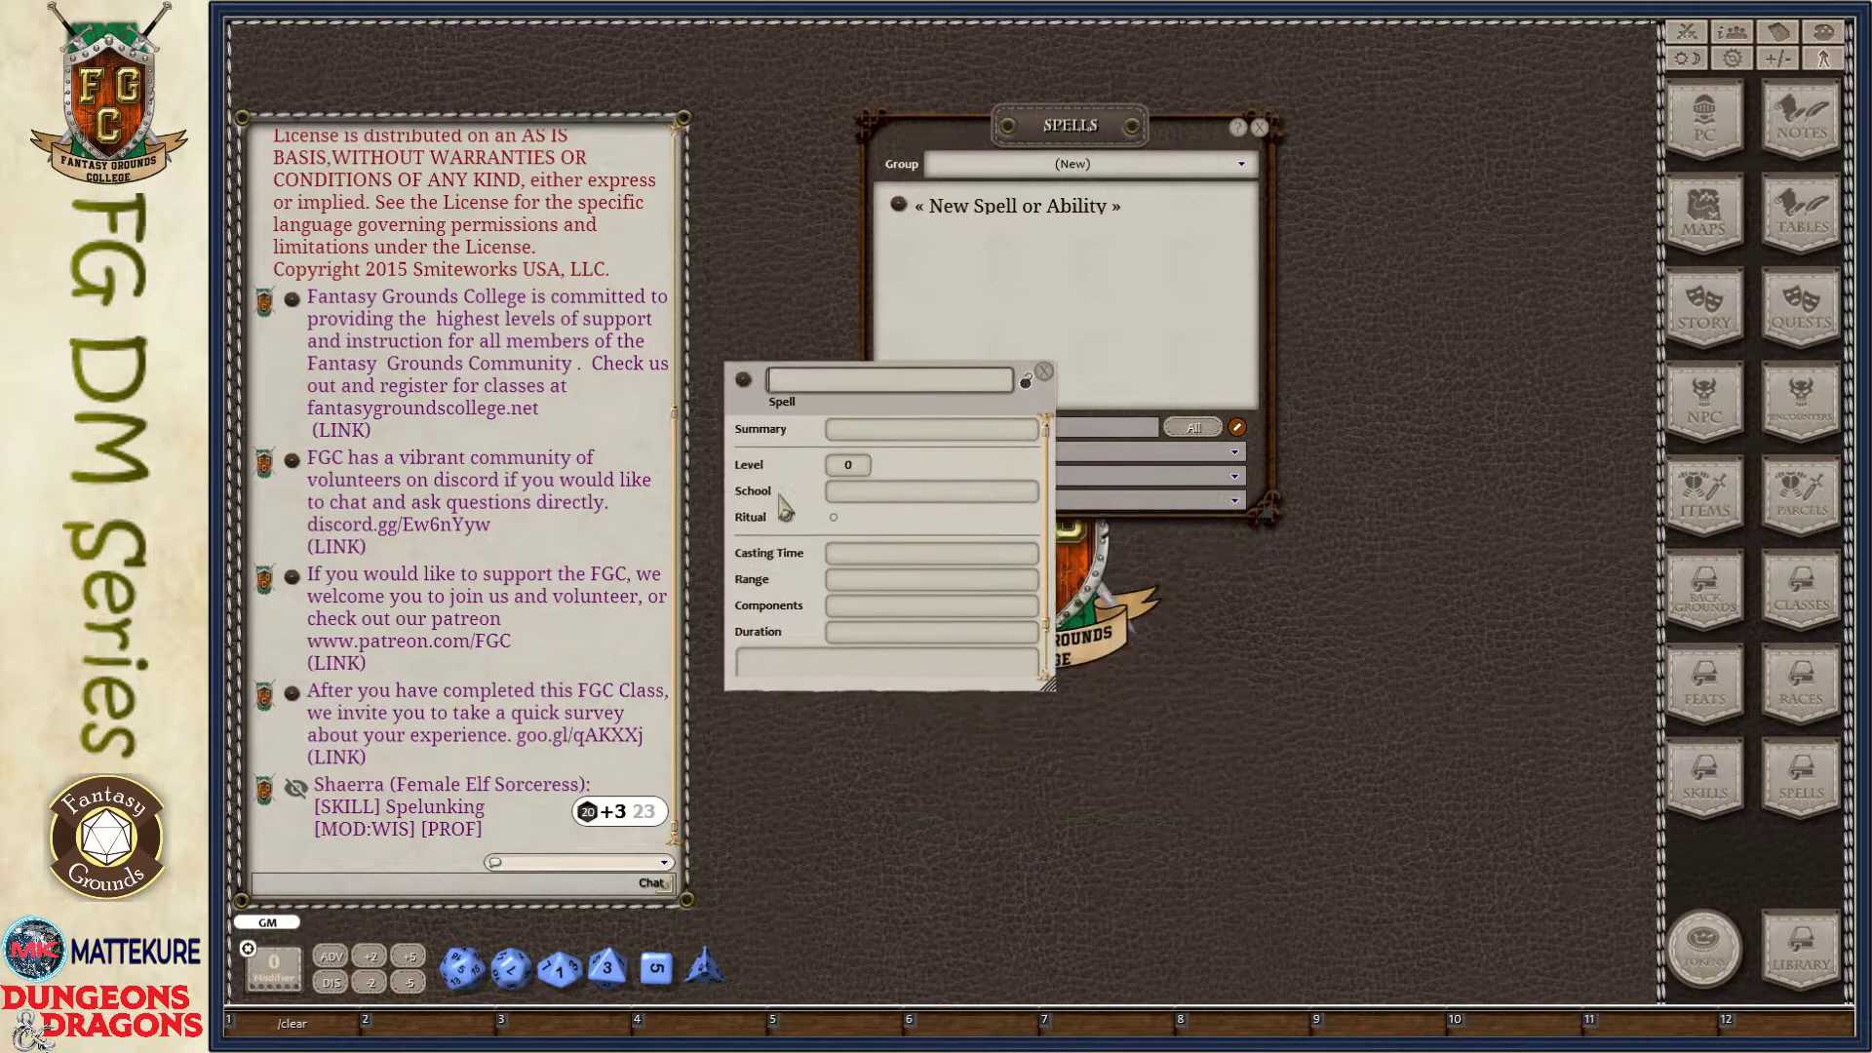
drag(1129, 124, 1633, 118)
drag(806, 574, 855, 390)
drag(1099, 490, 1216, 767)
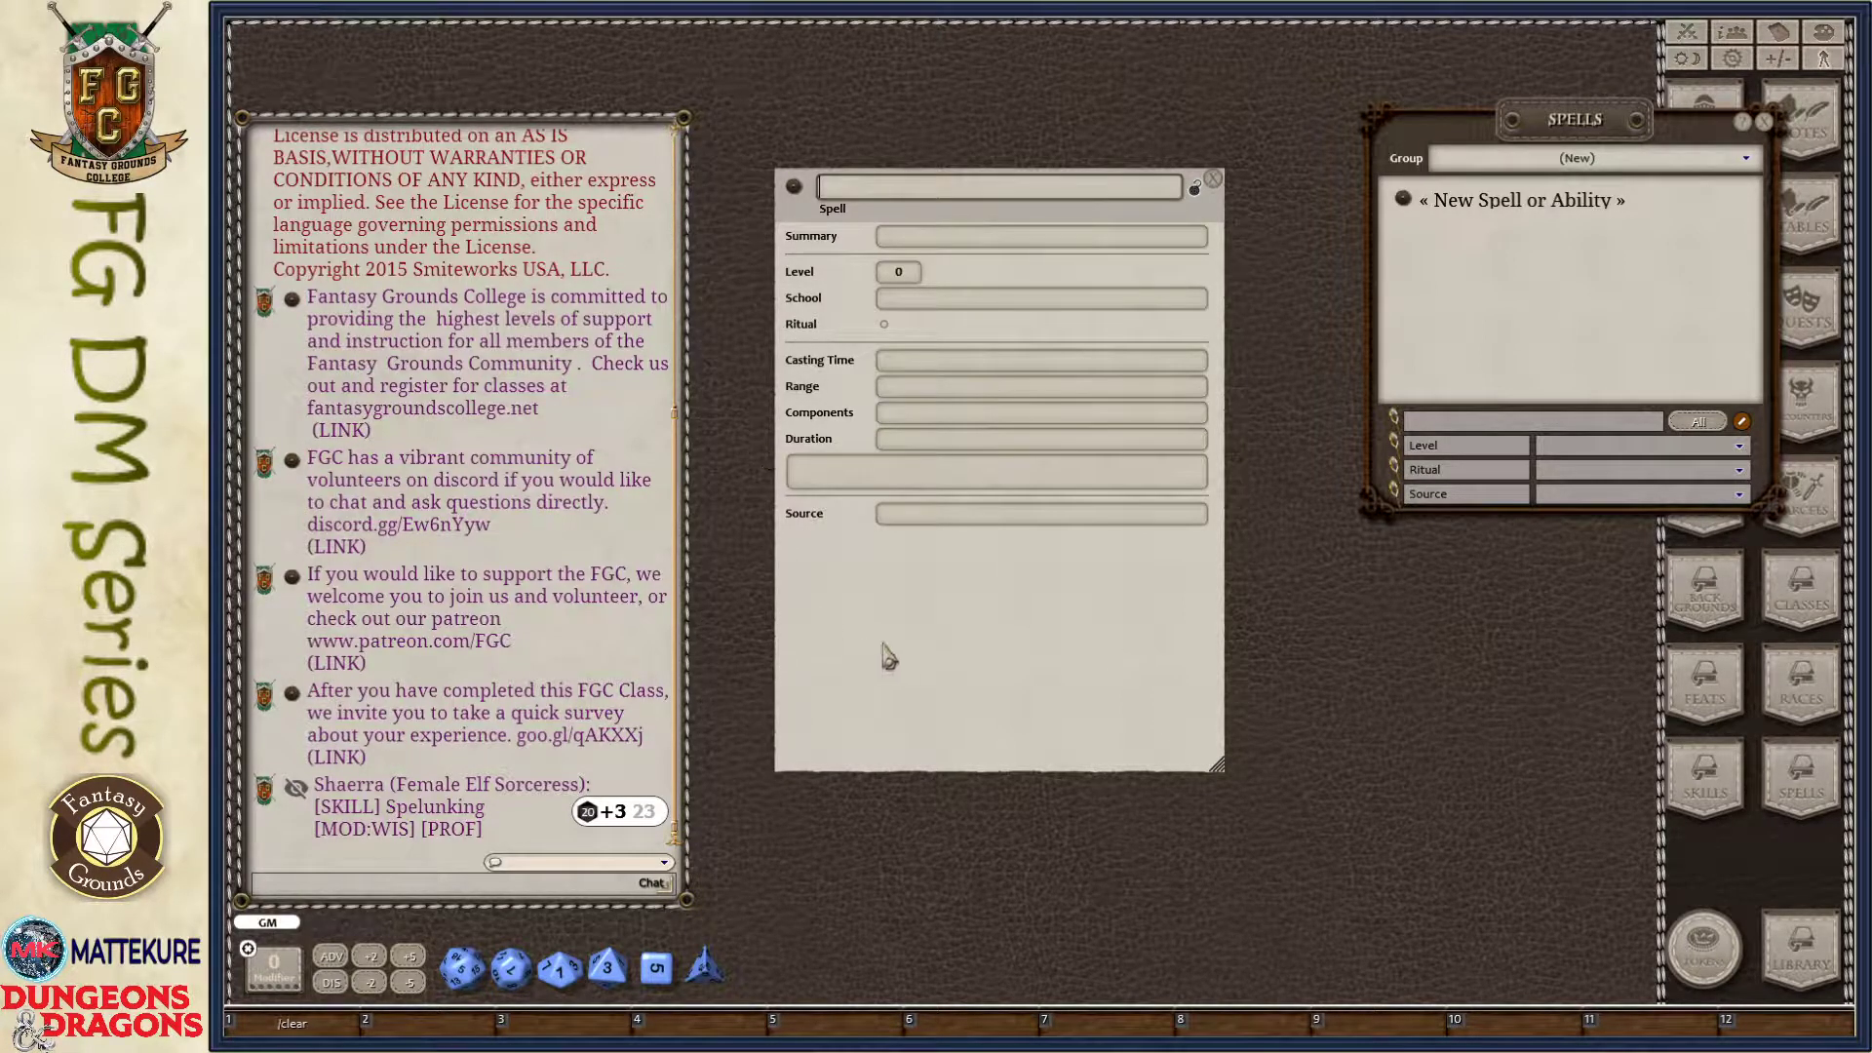
- Name the spell Scourge and set its school to Necromancy
text(Scourge)
key(Tab)
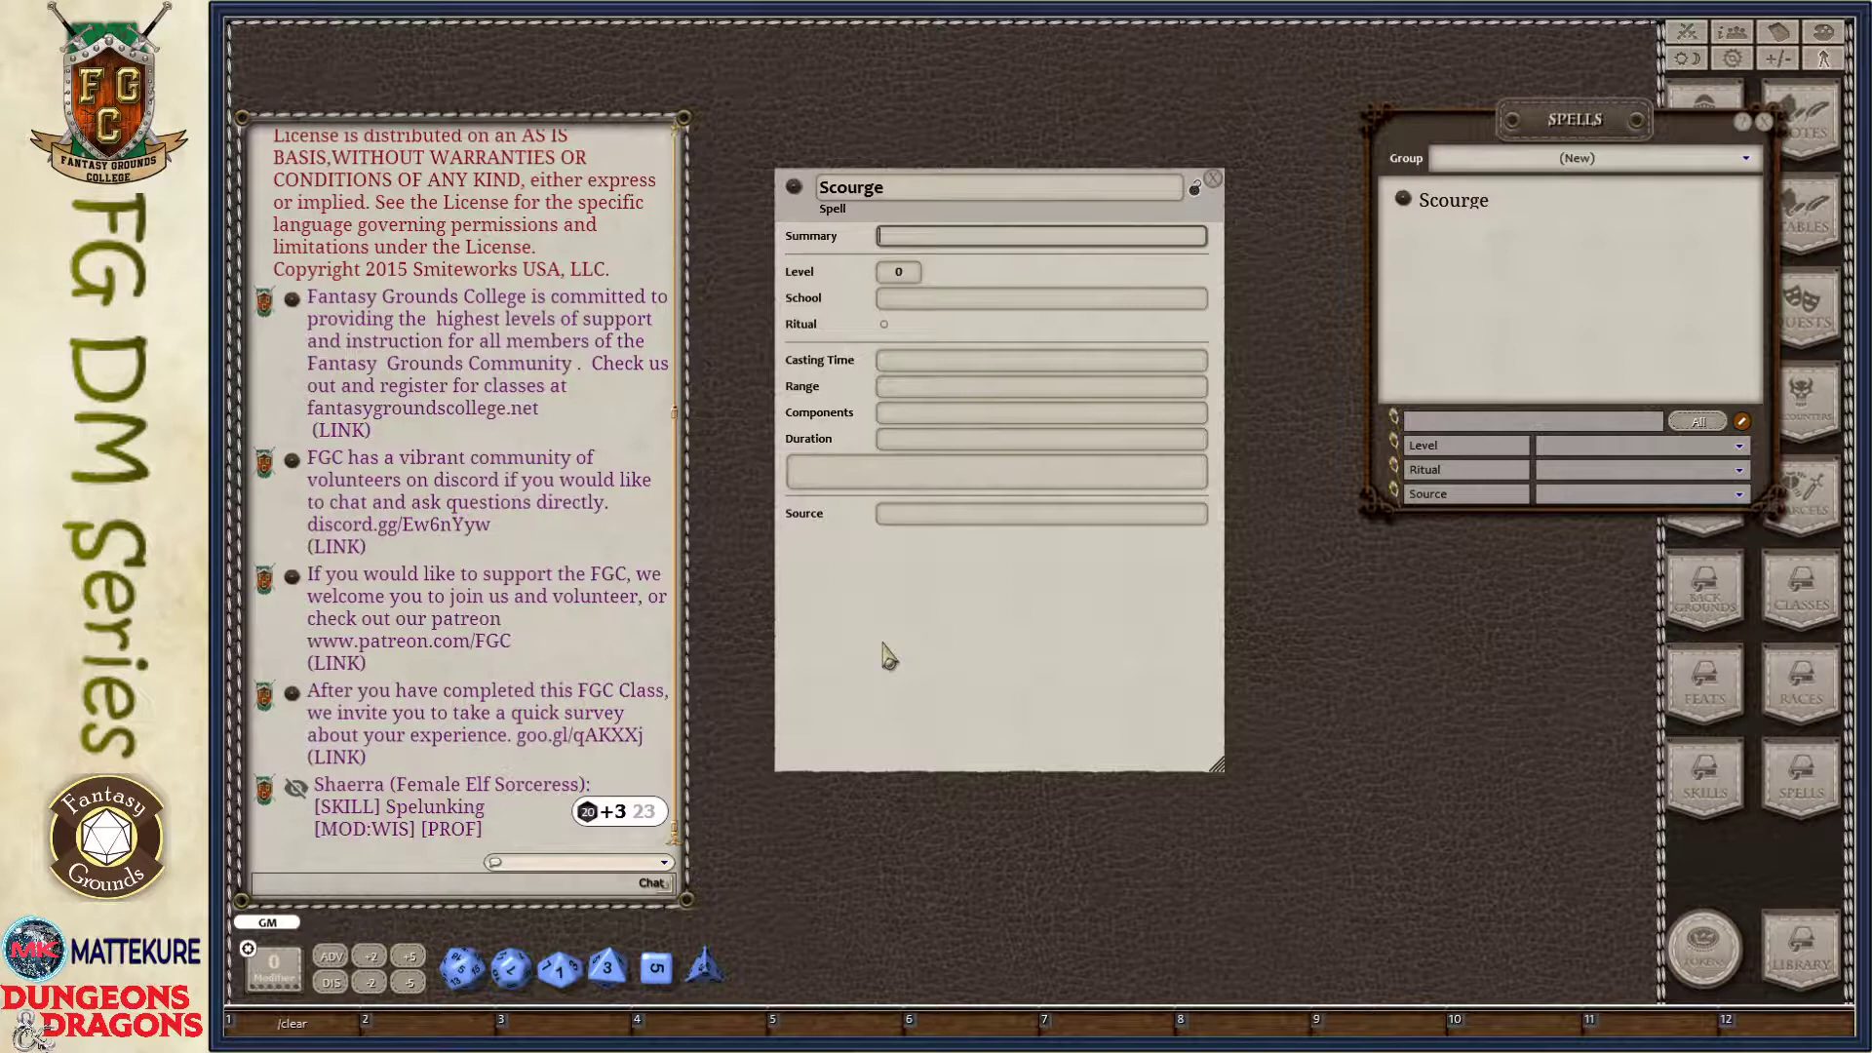
key(Tab)
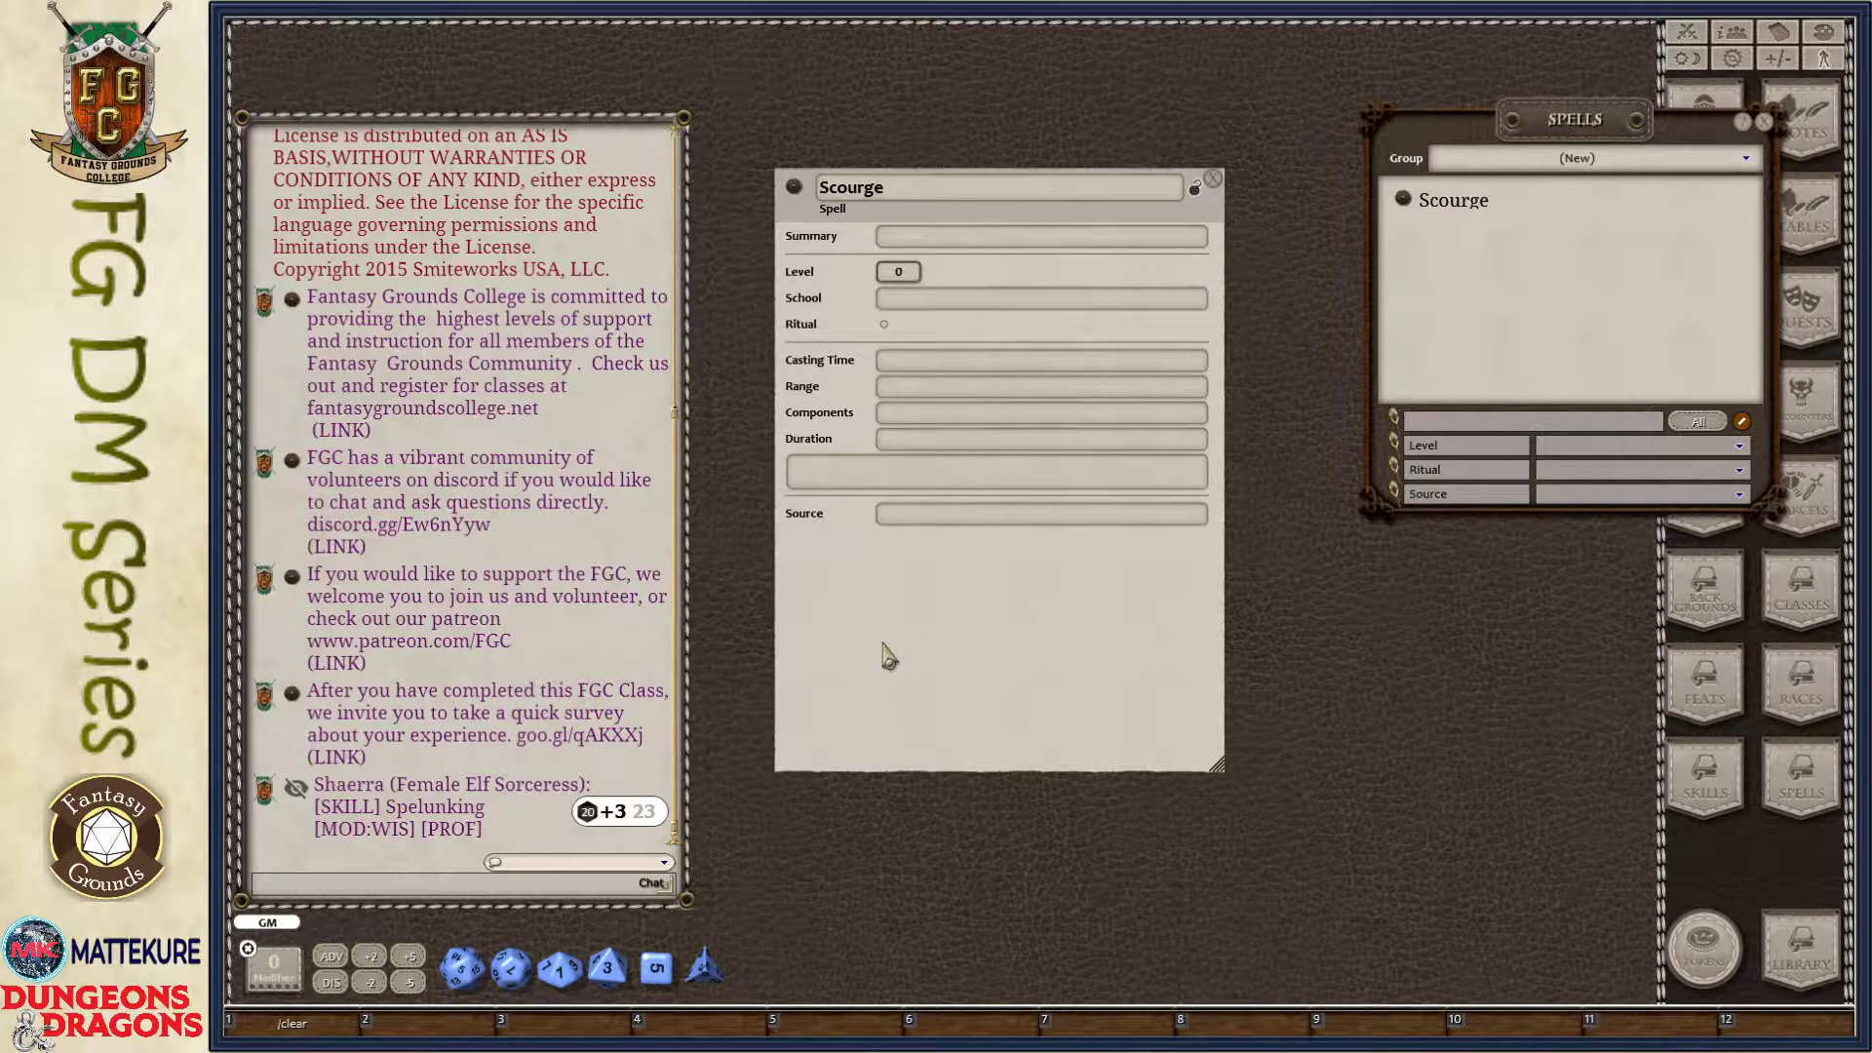
key(Tab)
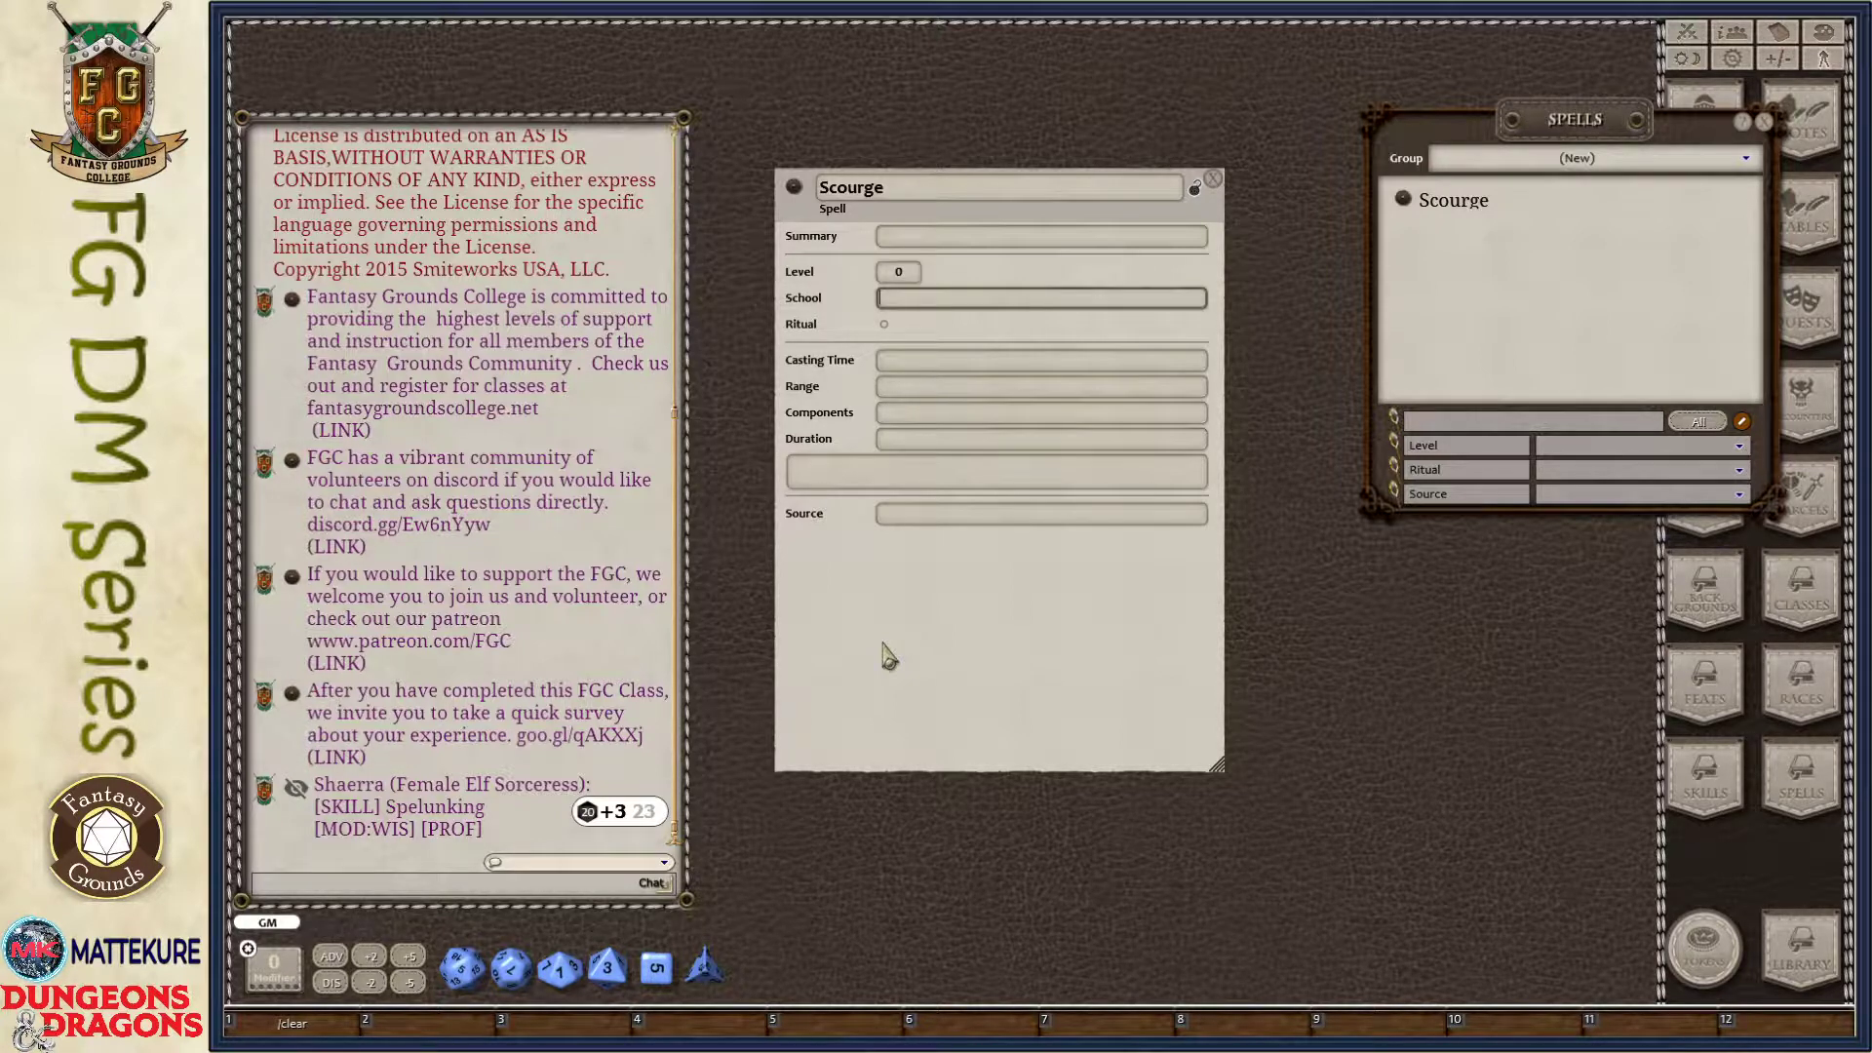
text(Necromancy)
key(Tab)
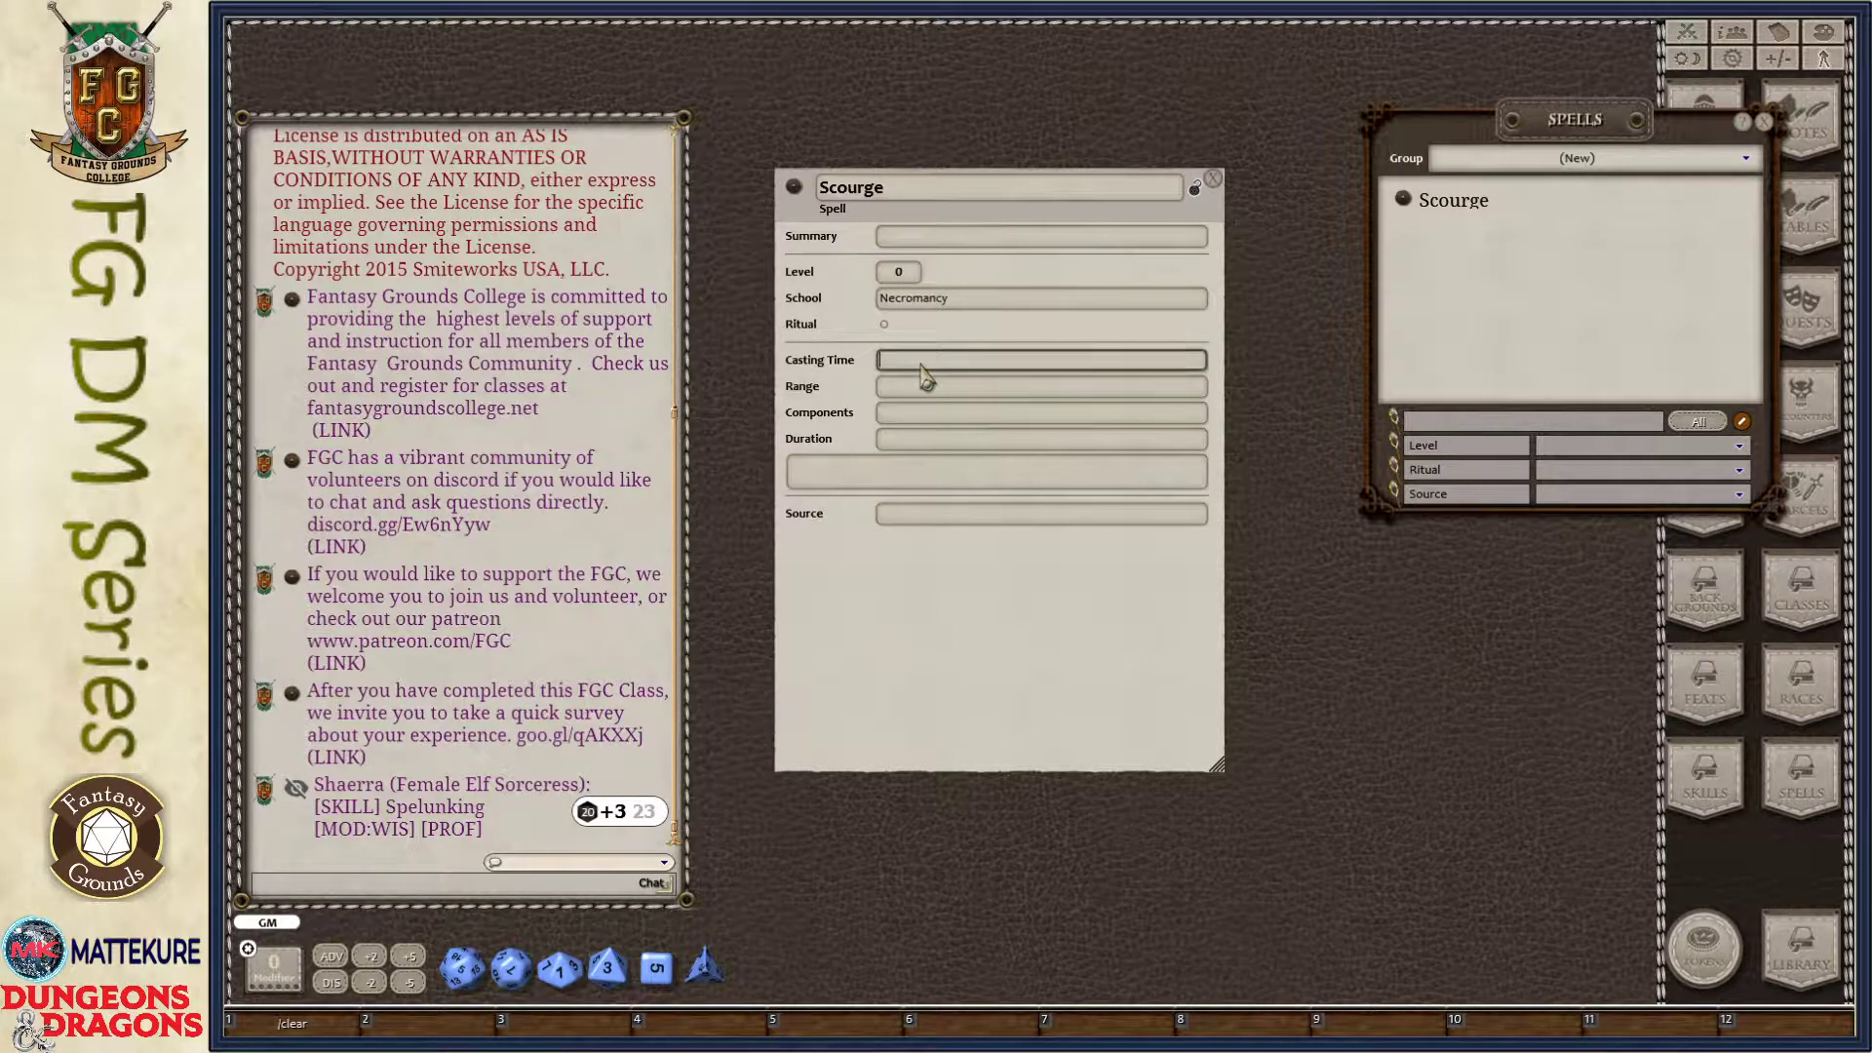
- Enter casting time 1 action, range Touch, components V, S and duration Instantaneous
text(1 action)
key(Tab)
text(Touch)
key(Tab)
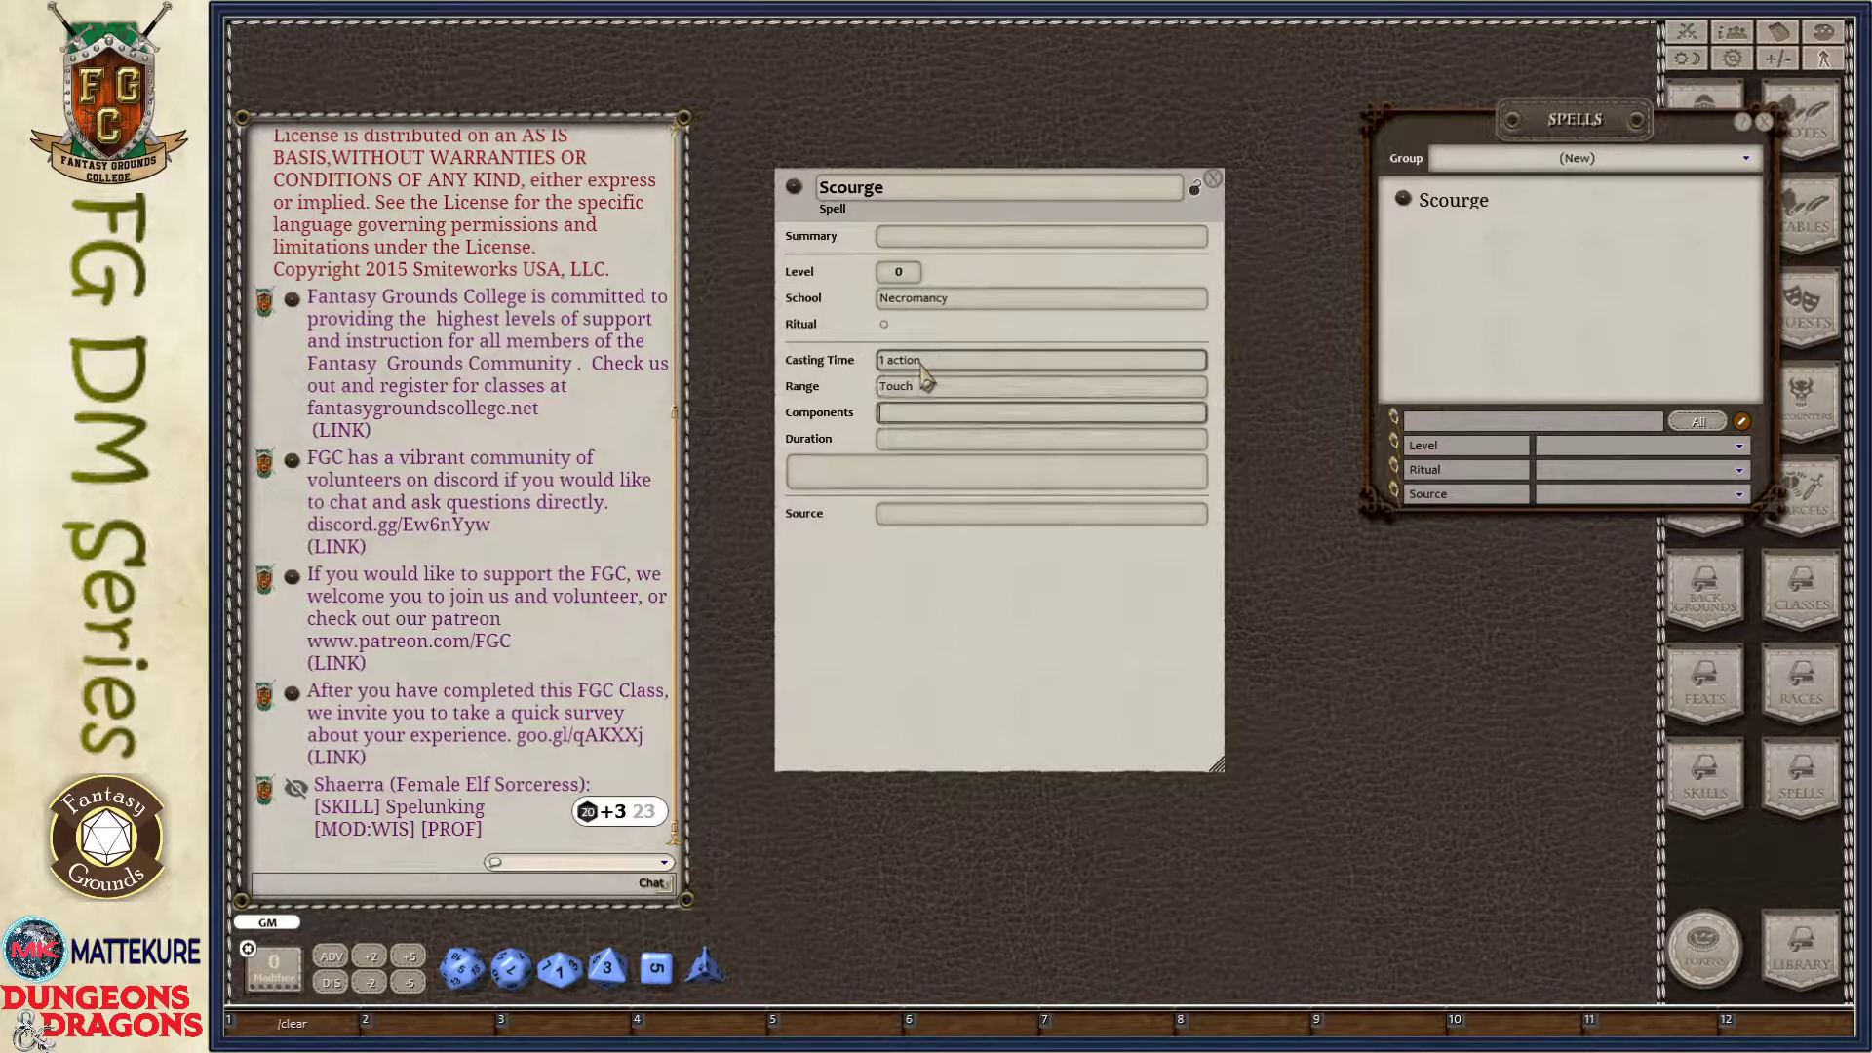
text(V, S)
key(Tab)
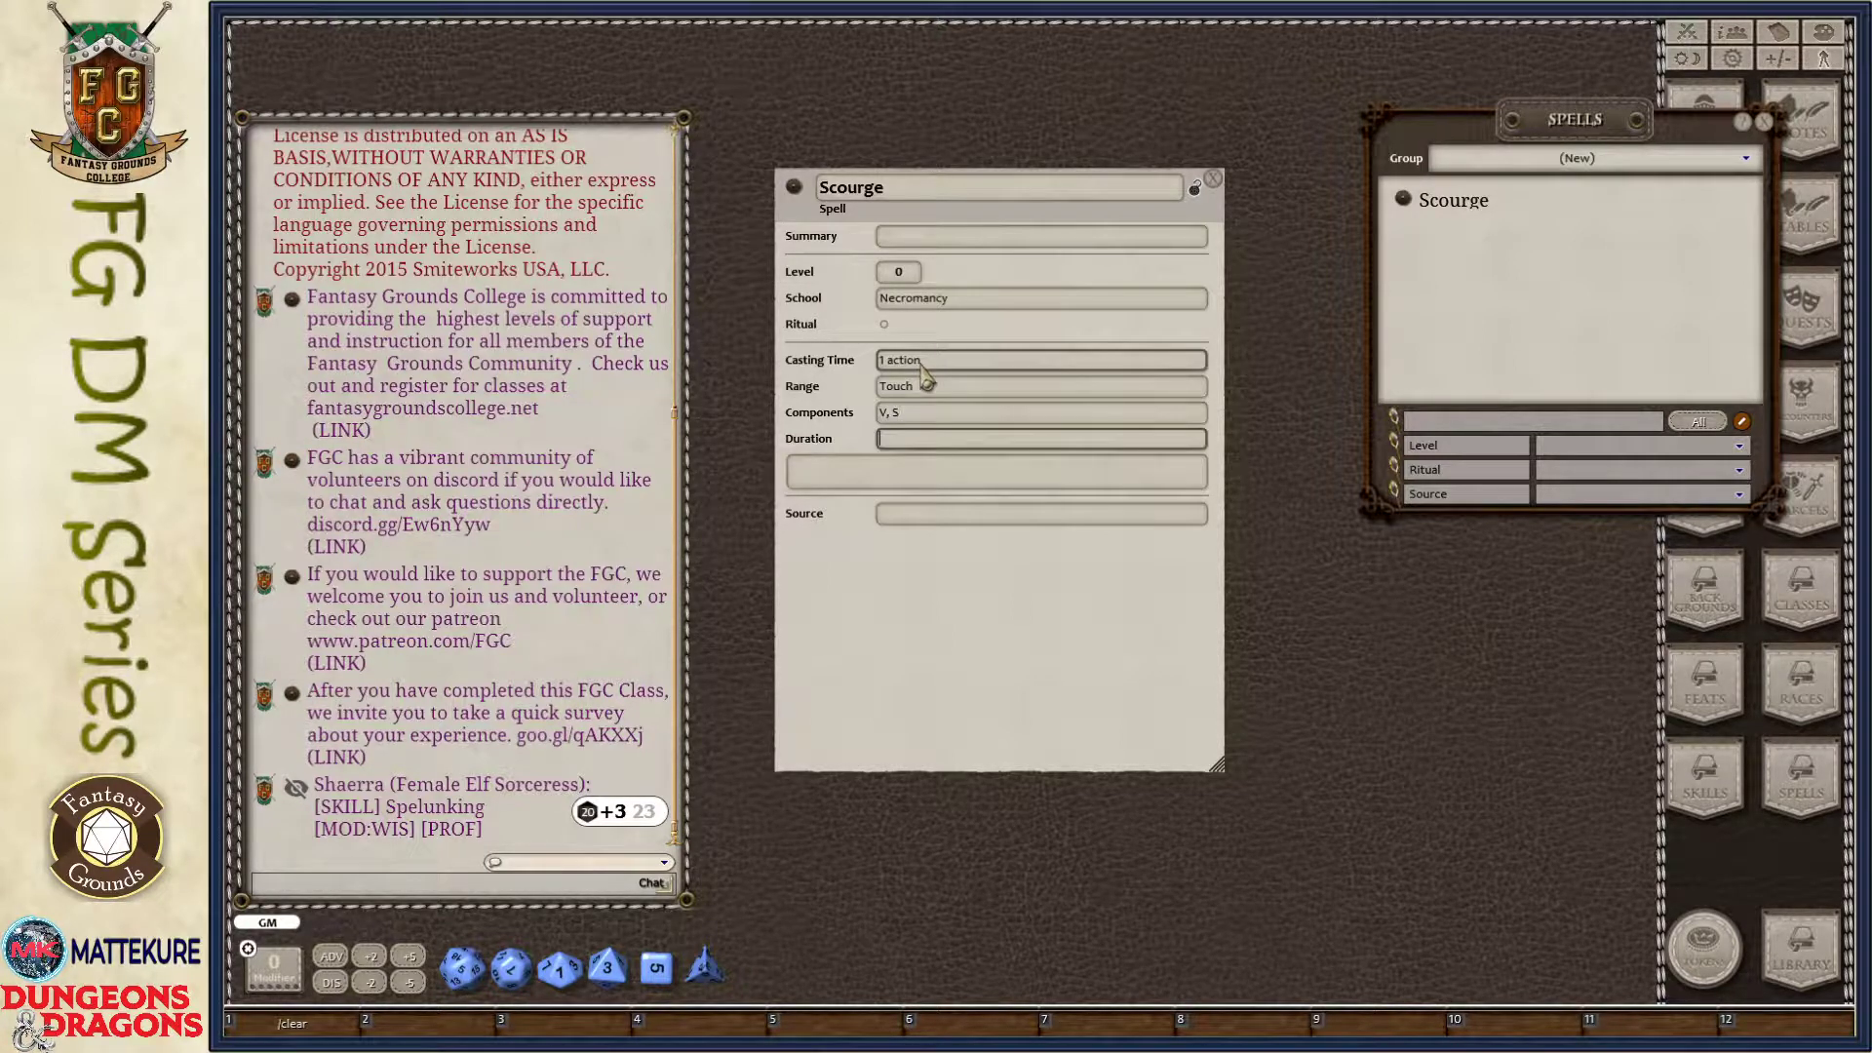
text(Instantaneous)
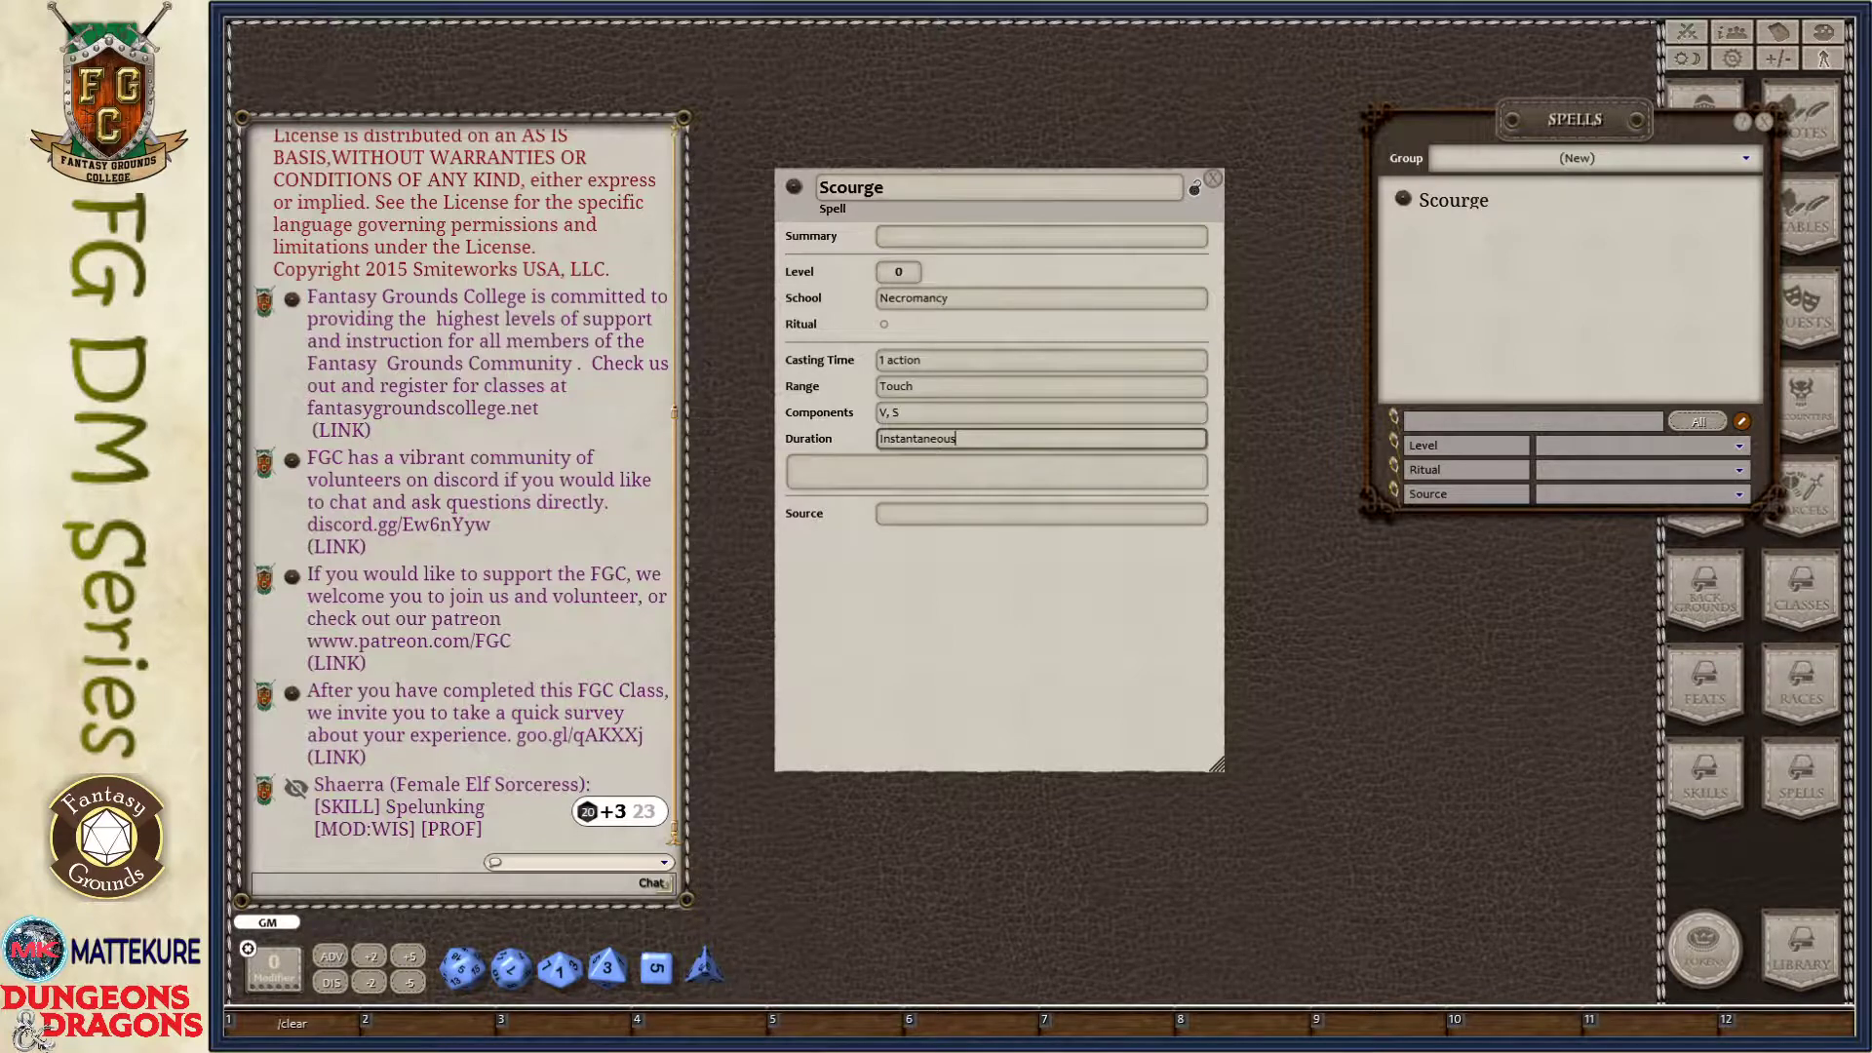
click(816, 485)
- Paste Scourge's two-paragraph description and enlarge the sheet to fit it
text(You touch a target with the tip of your finger, transferring a dark green energy that flows through your finger and infects the target. Make a melee spell attack against the target. On a hit, the target takes 1d6 necrotic damage and suffers disadvantage on a single Constitution saving throw it makes before the start of your next turn. This spell's damage increases by 1d6 when you reach 5th level (2d6), 11th level (3d6), and 17th level (4d6).)
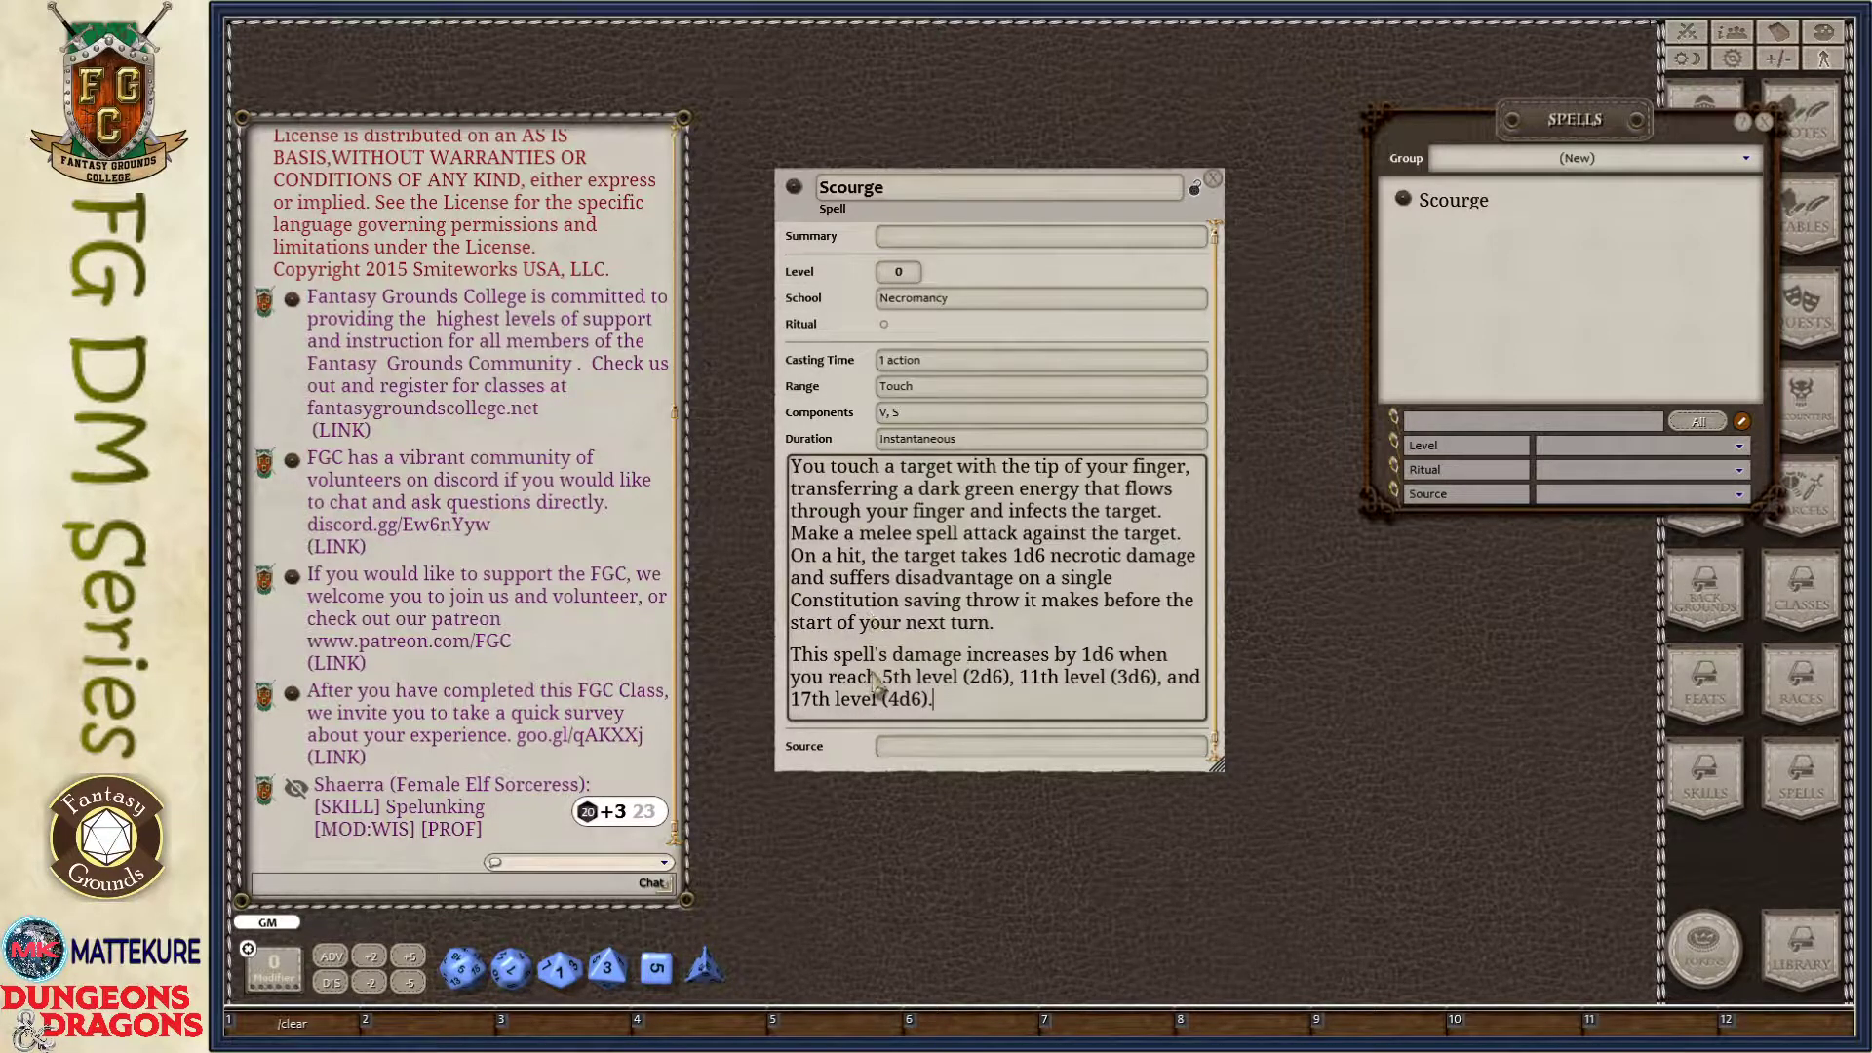
scroll(892, 668, down, 1)
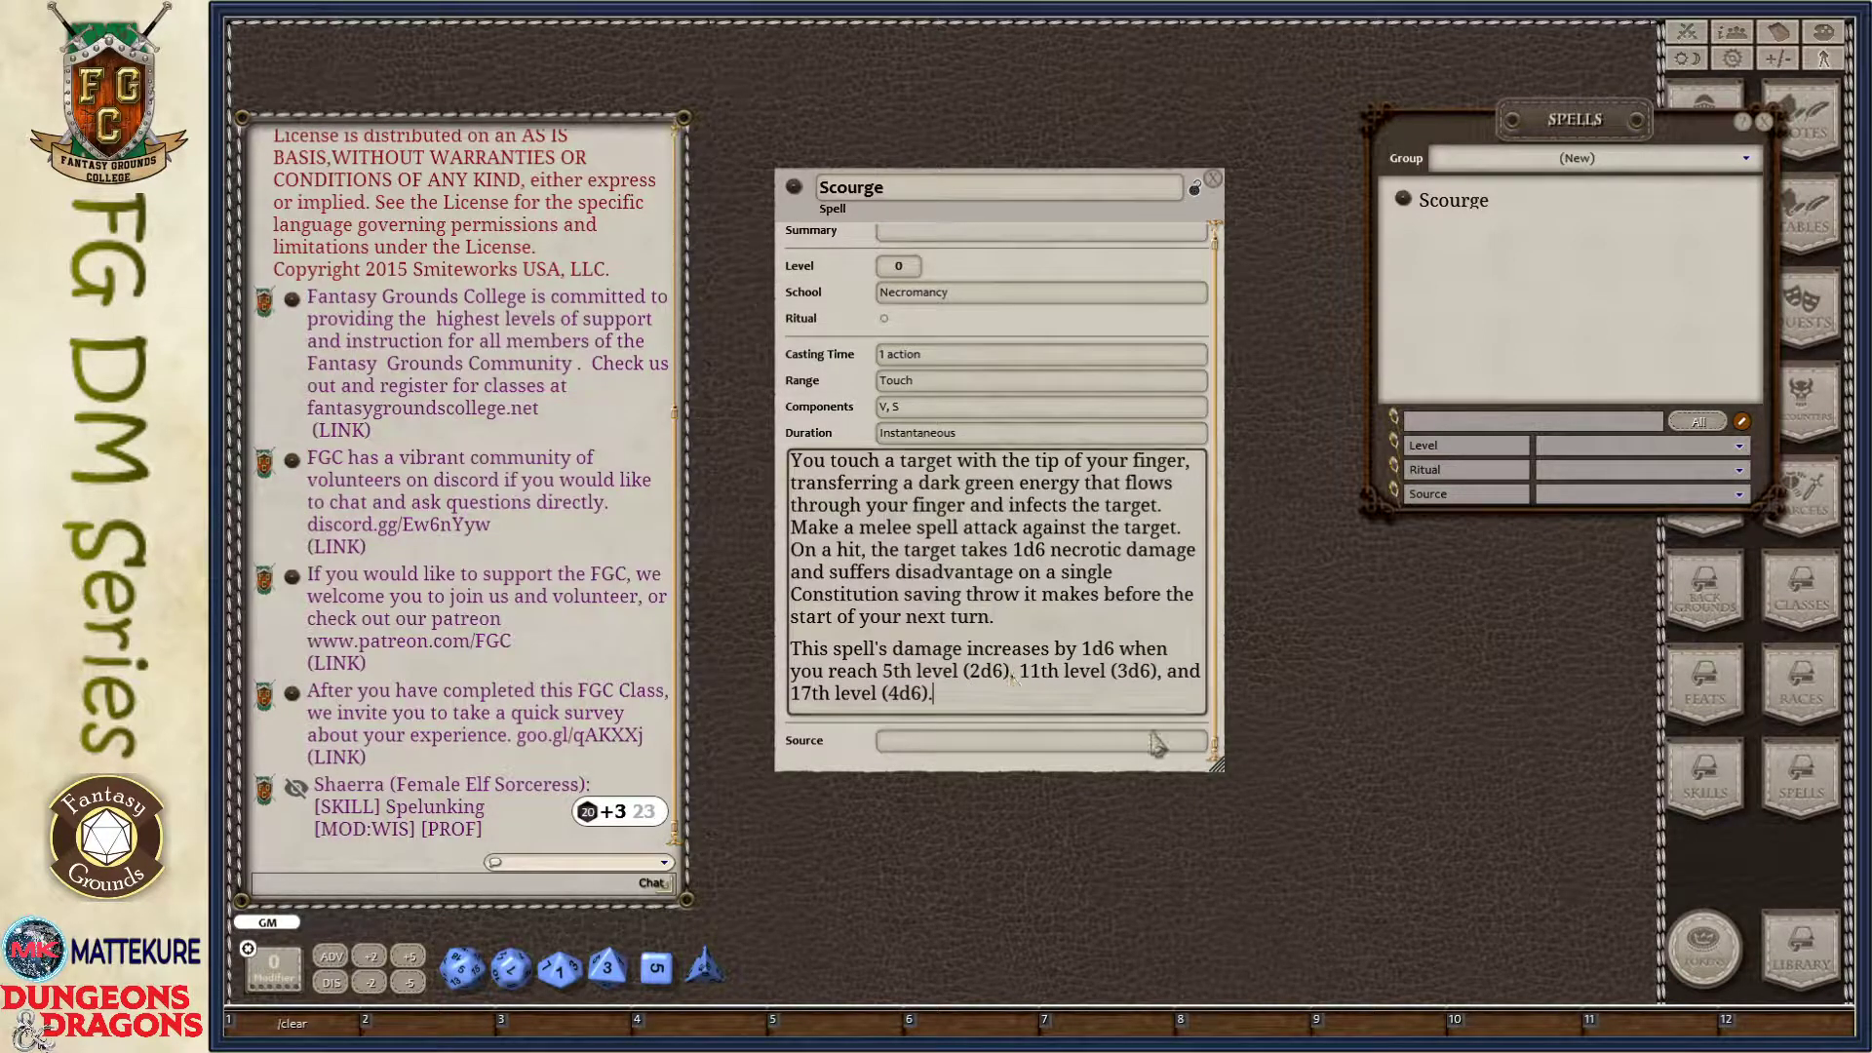
drag(1216, 767, 1237, 806)
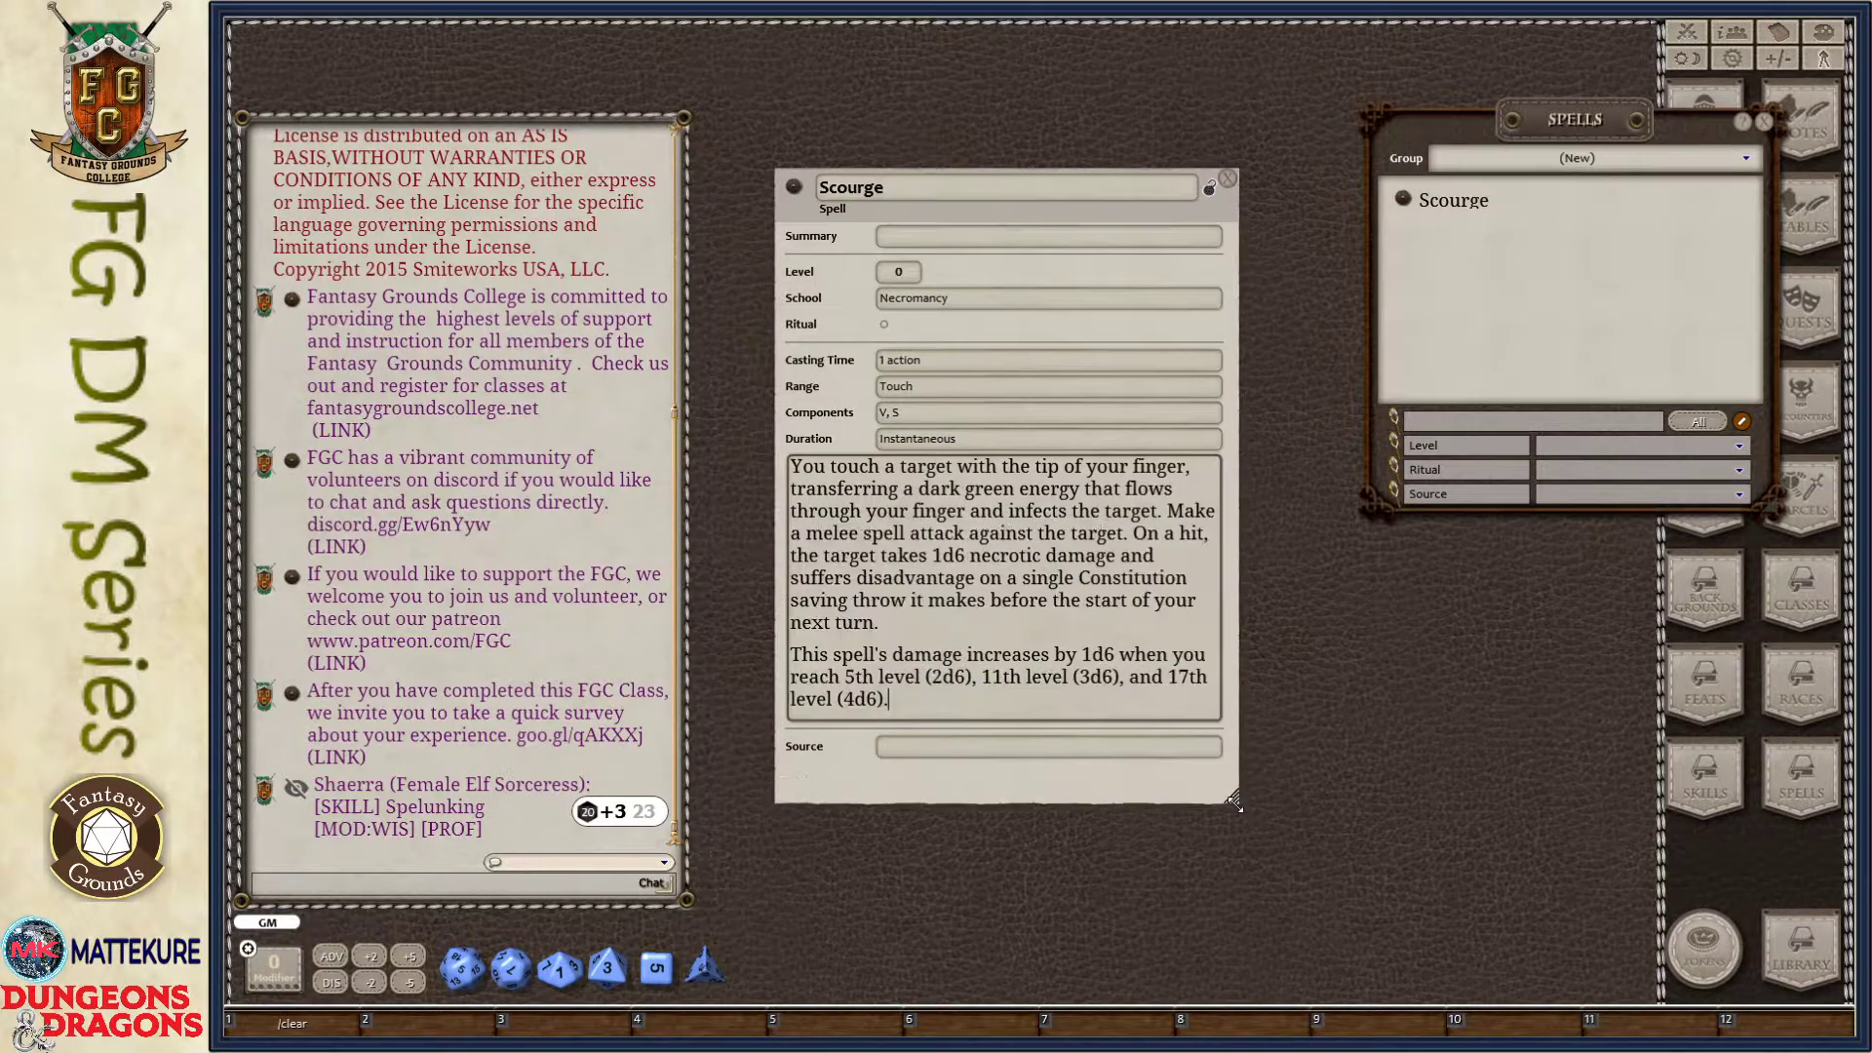
- Set the source to 'Warlock, Wizard' and lock the Scourge record
click(1068, 750)
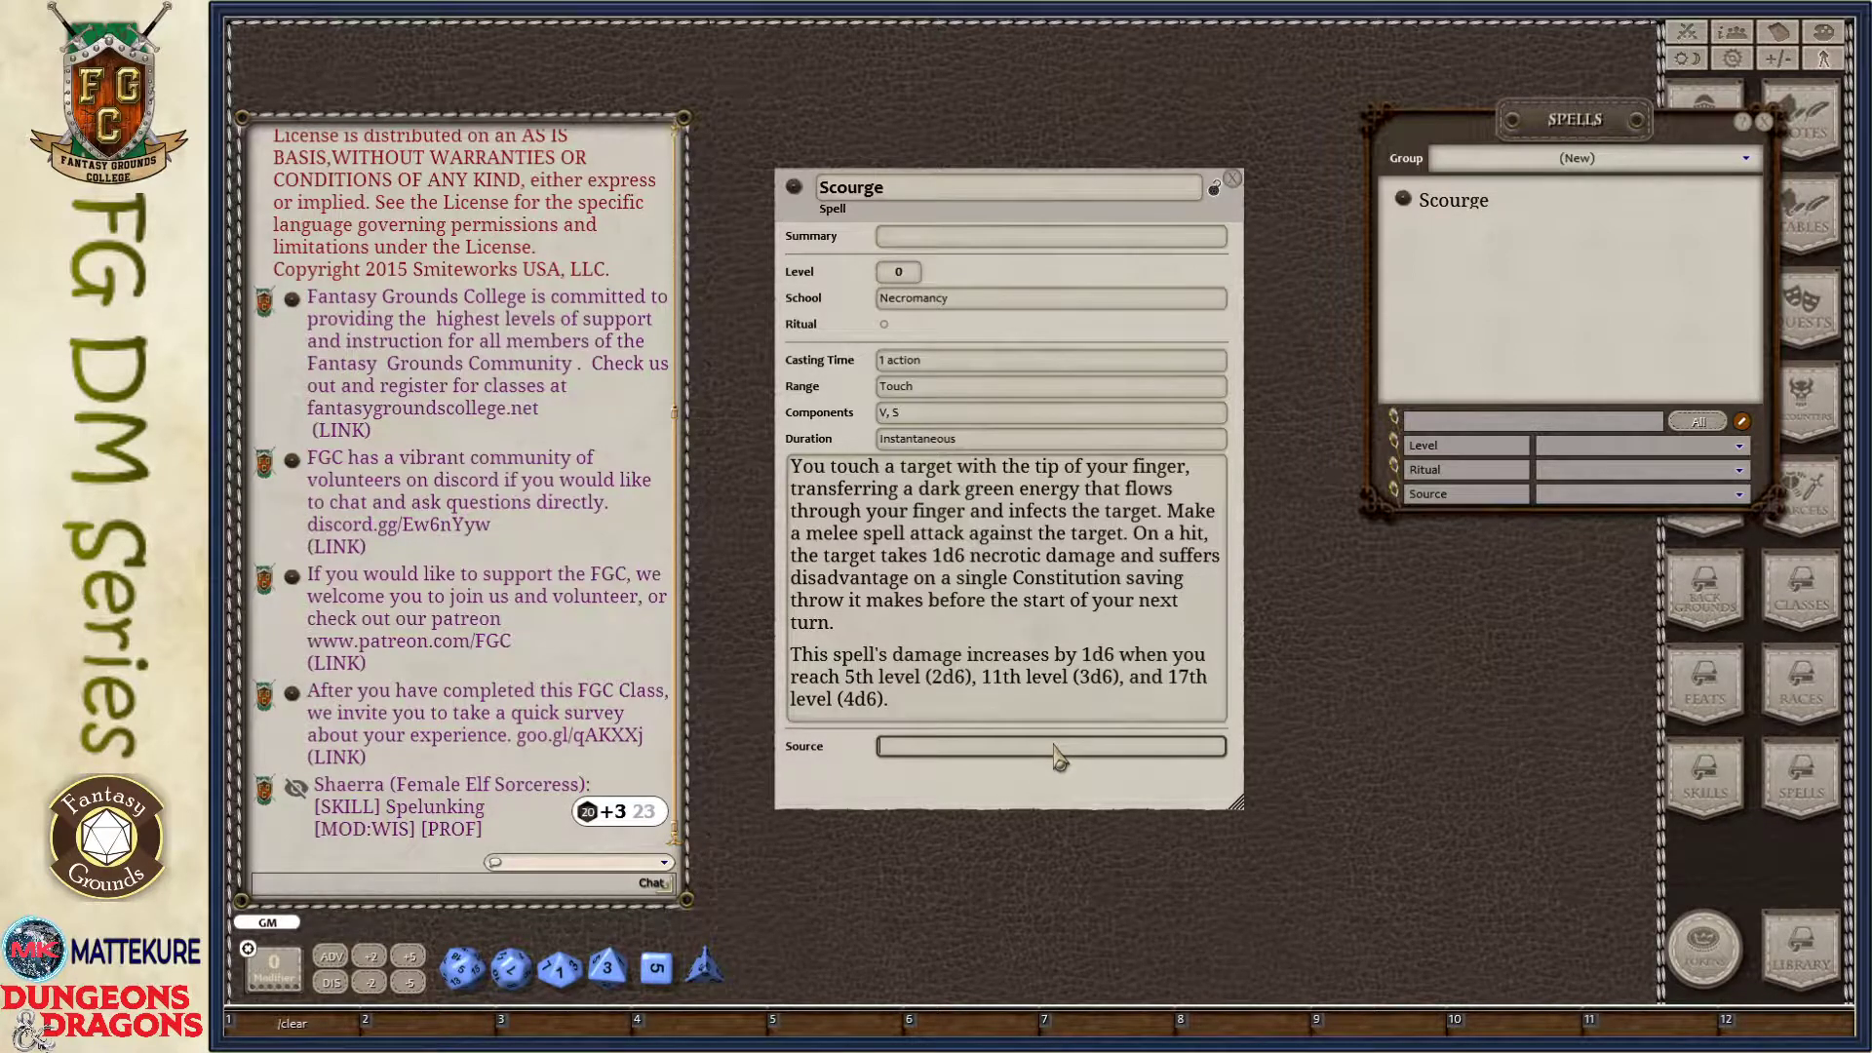
text(Warlock, Wizard)
key(Tab)
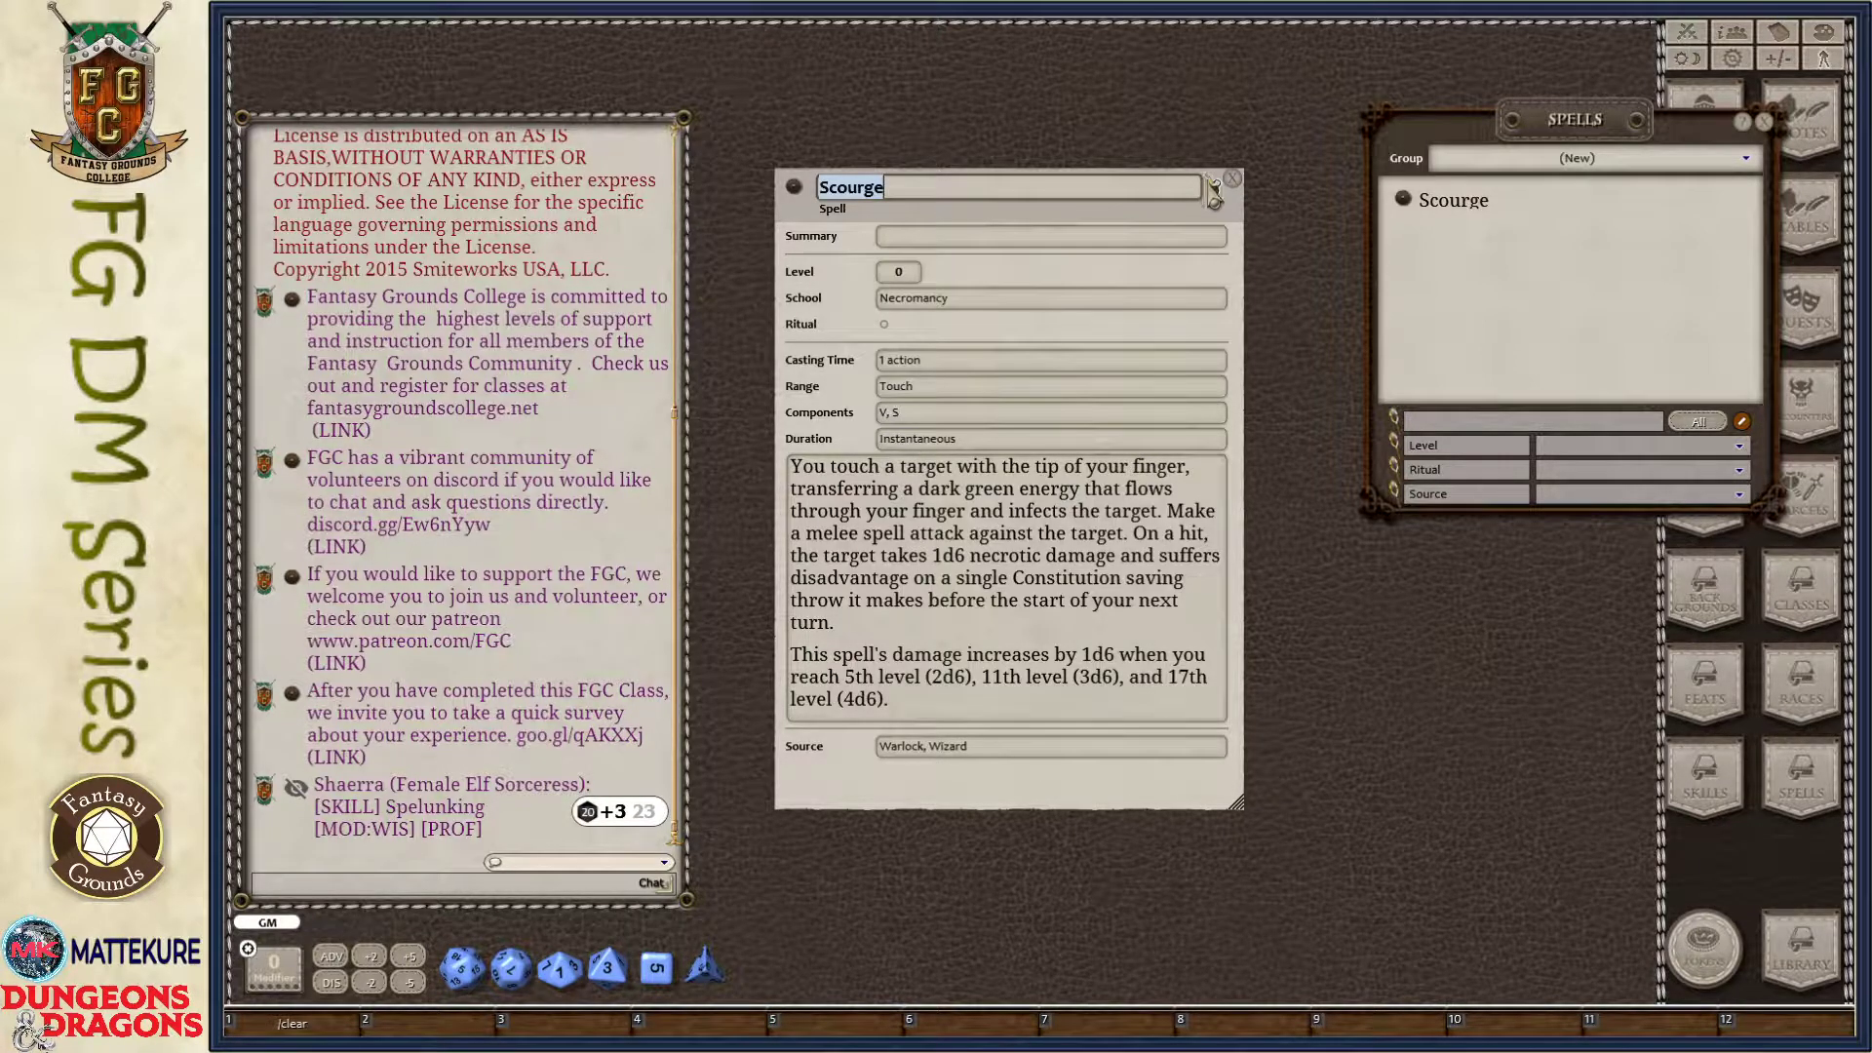
click(1214, 188)
- Move the Scourge sheet near the top centre and the Spells list to the lower right
drag(1063, 545, 1019, 454)
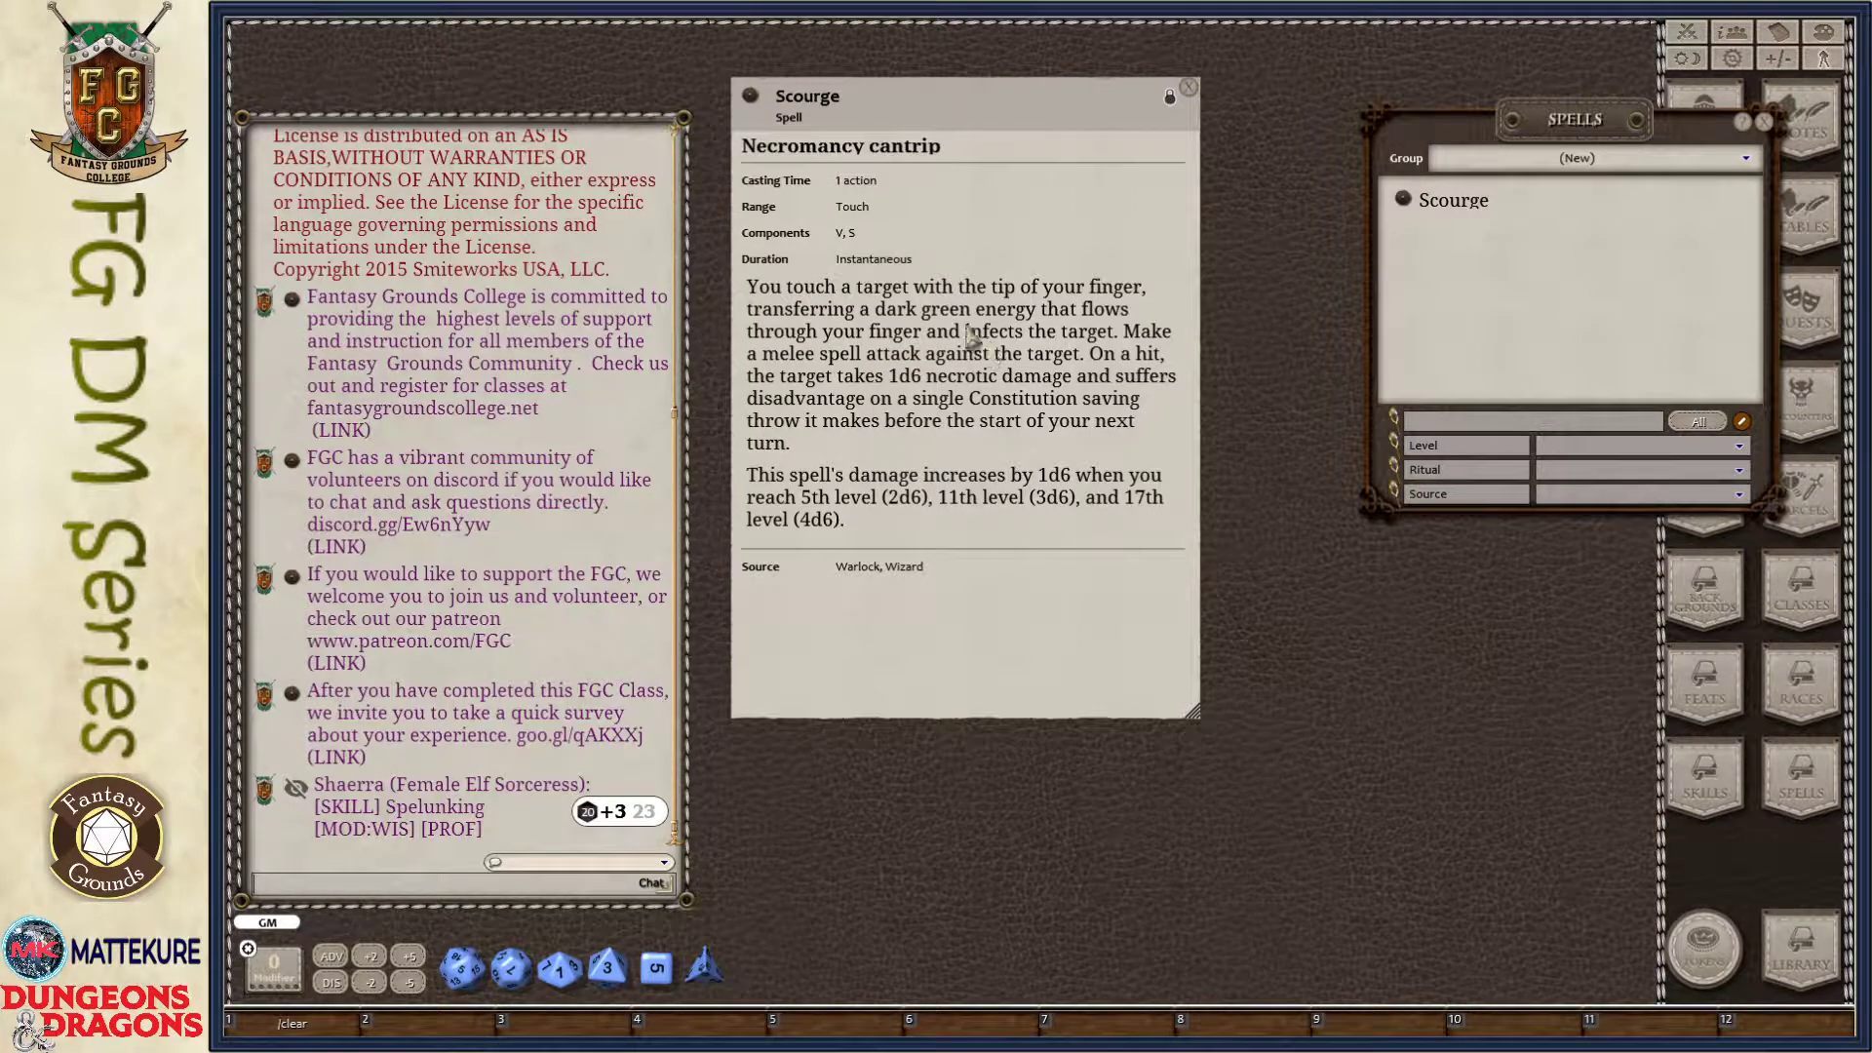
drag(979, 376, 1110, 351)
drag(1609, 127, 1495, 493)
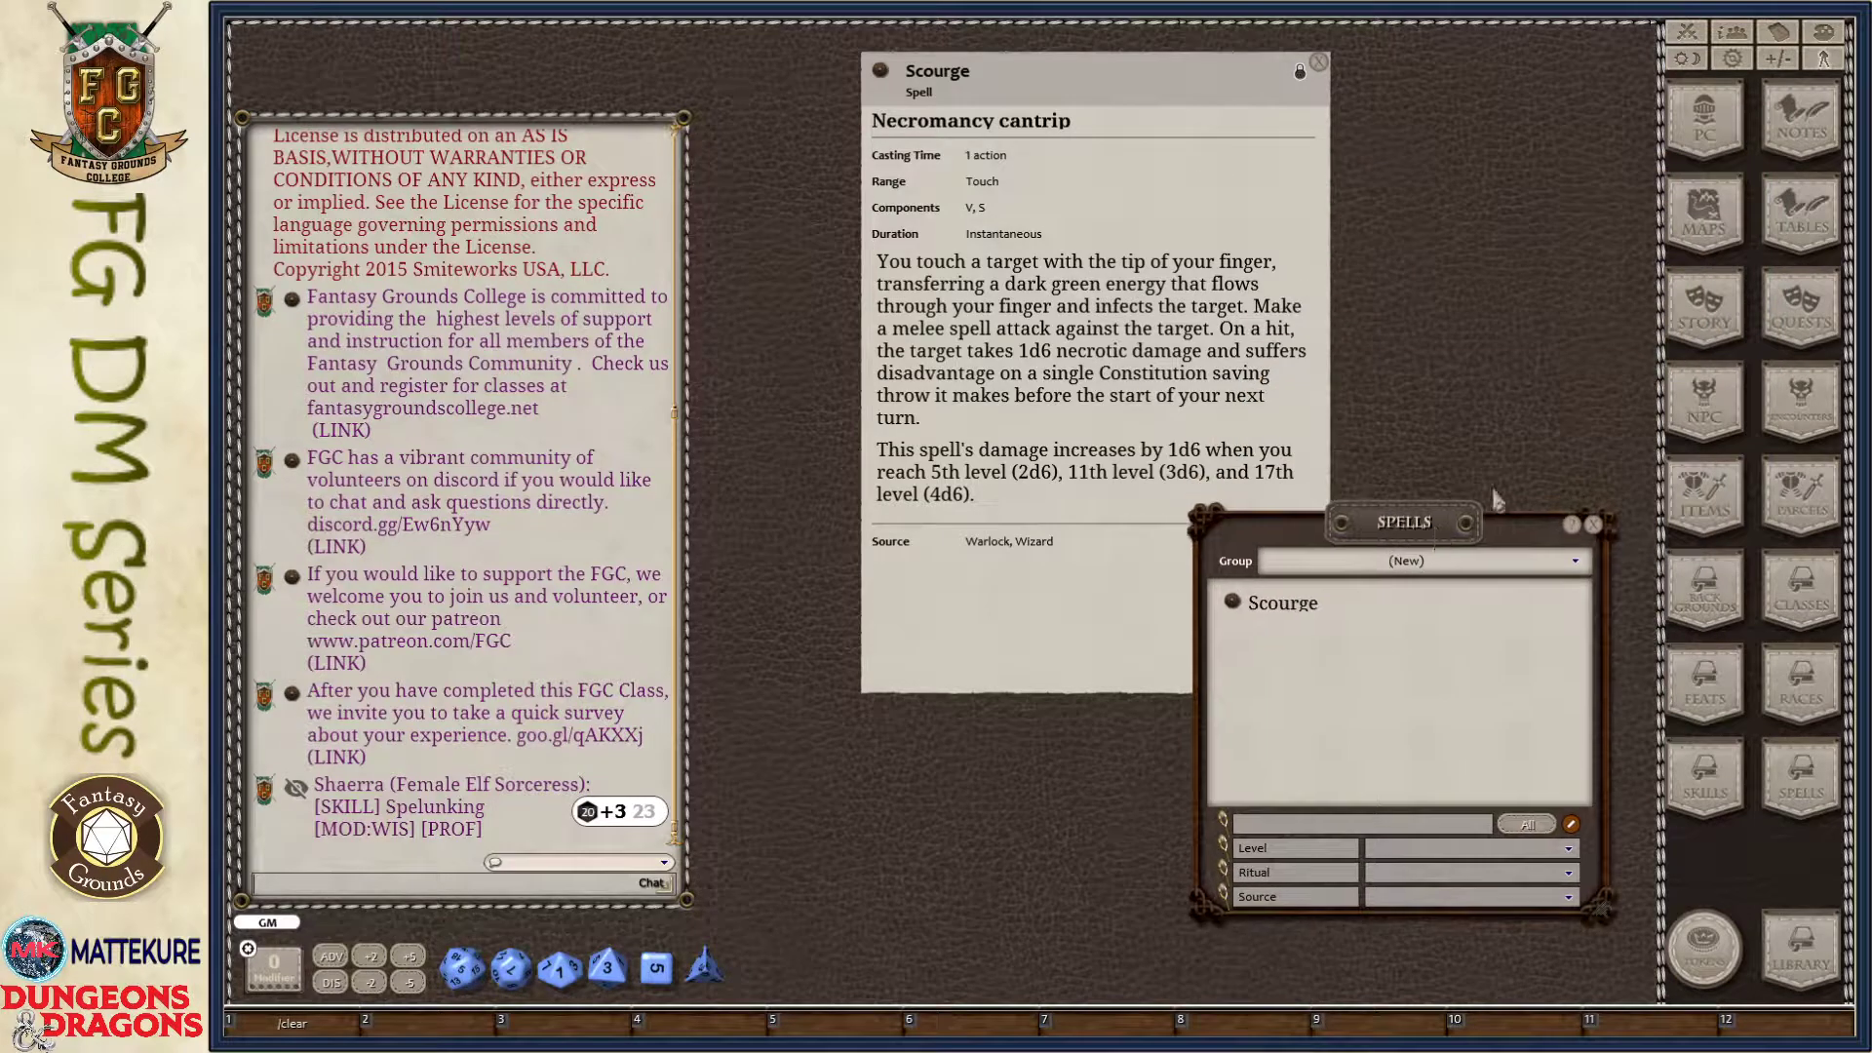
- Open the Character Selection list and arrange it beside the Scourge spell window
click(1723, 135)
drag(1126, 383, 661, 176)
drag(821, 481, 846, 704)
drag(795, 546, 745, 513)
drag(1128, 395, 1275, 386)
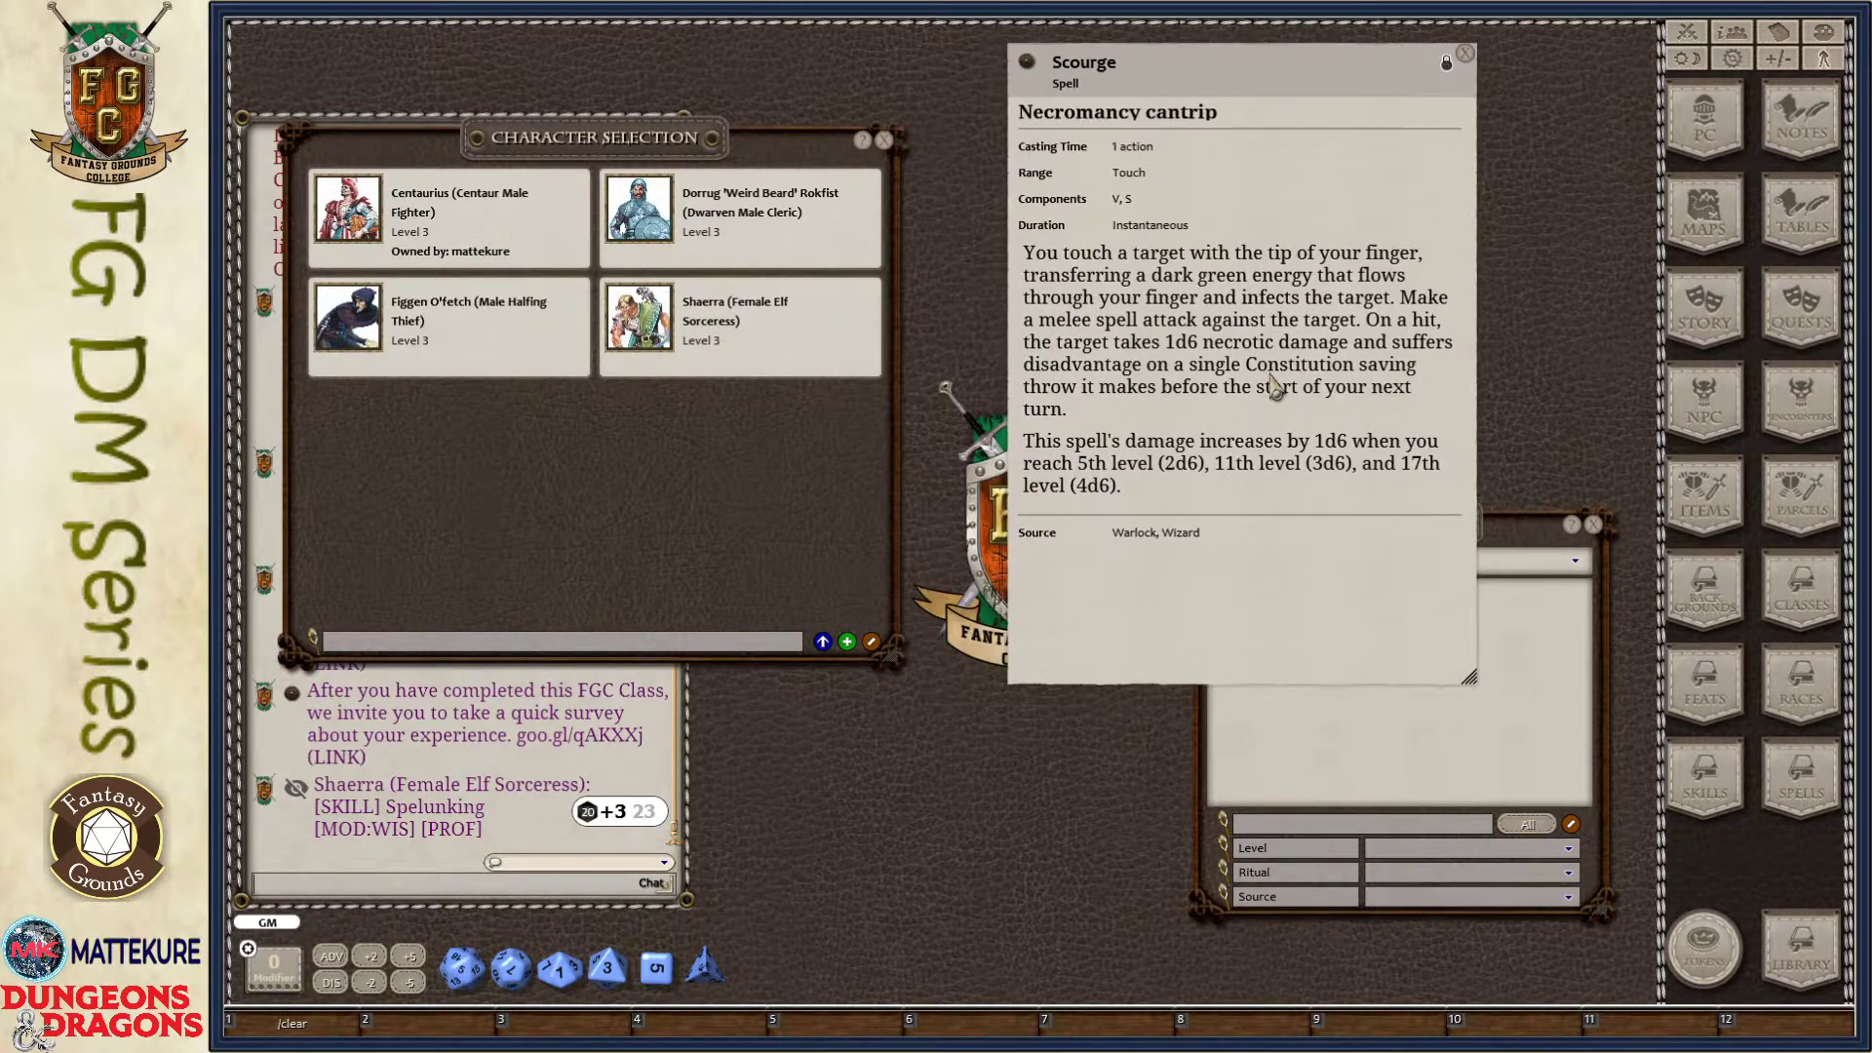
- Create a new blank character and drag Scourge onto its Actions tab
click(848, 642)
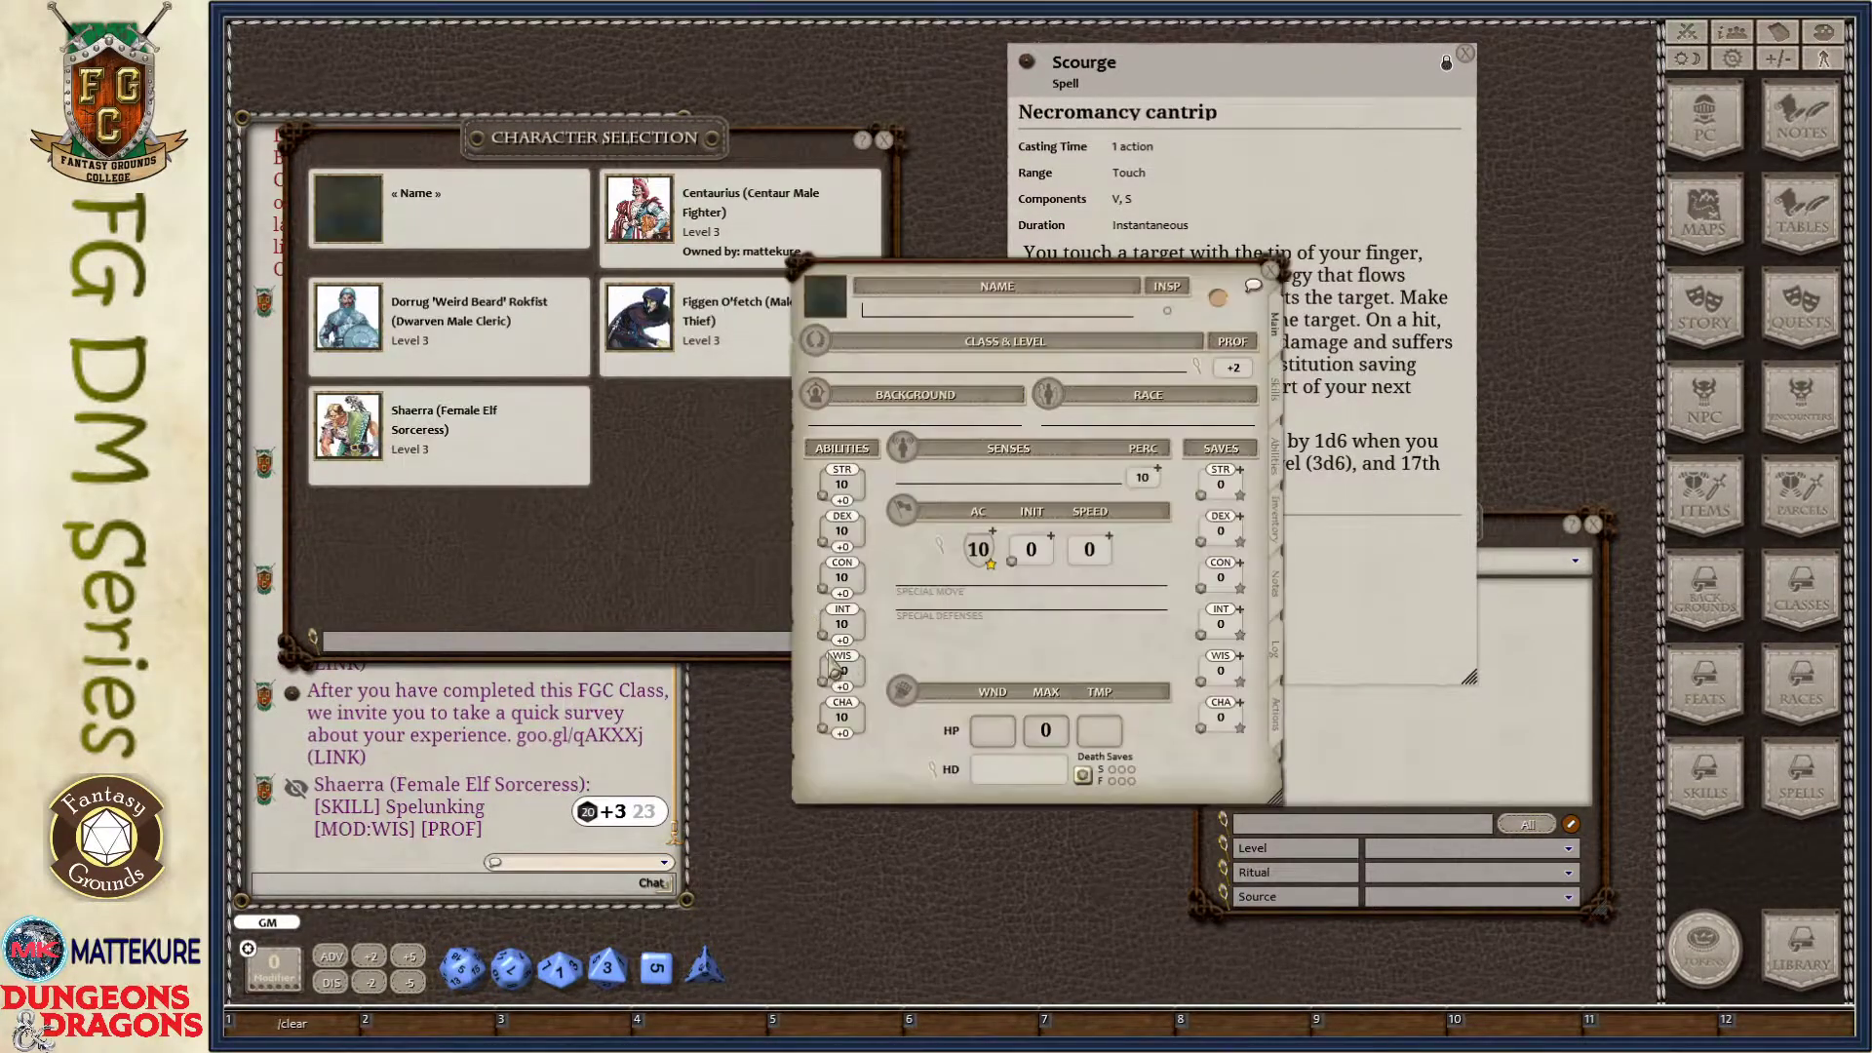
drag(1077, 639, 745, 480)
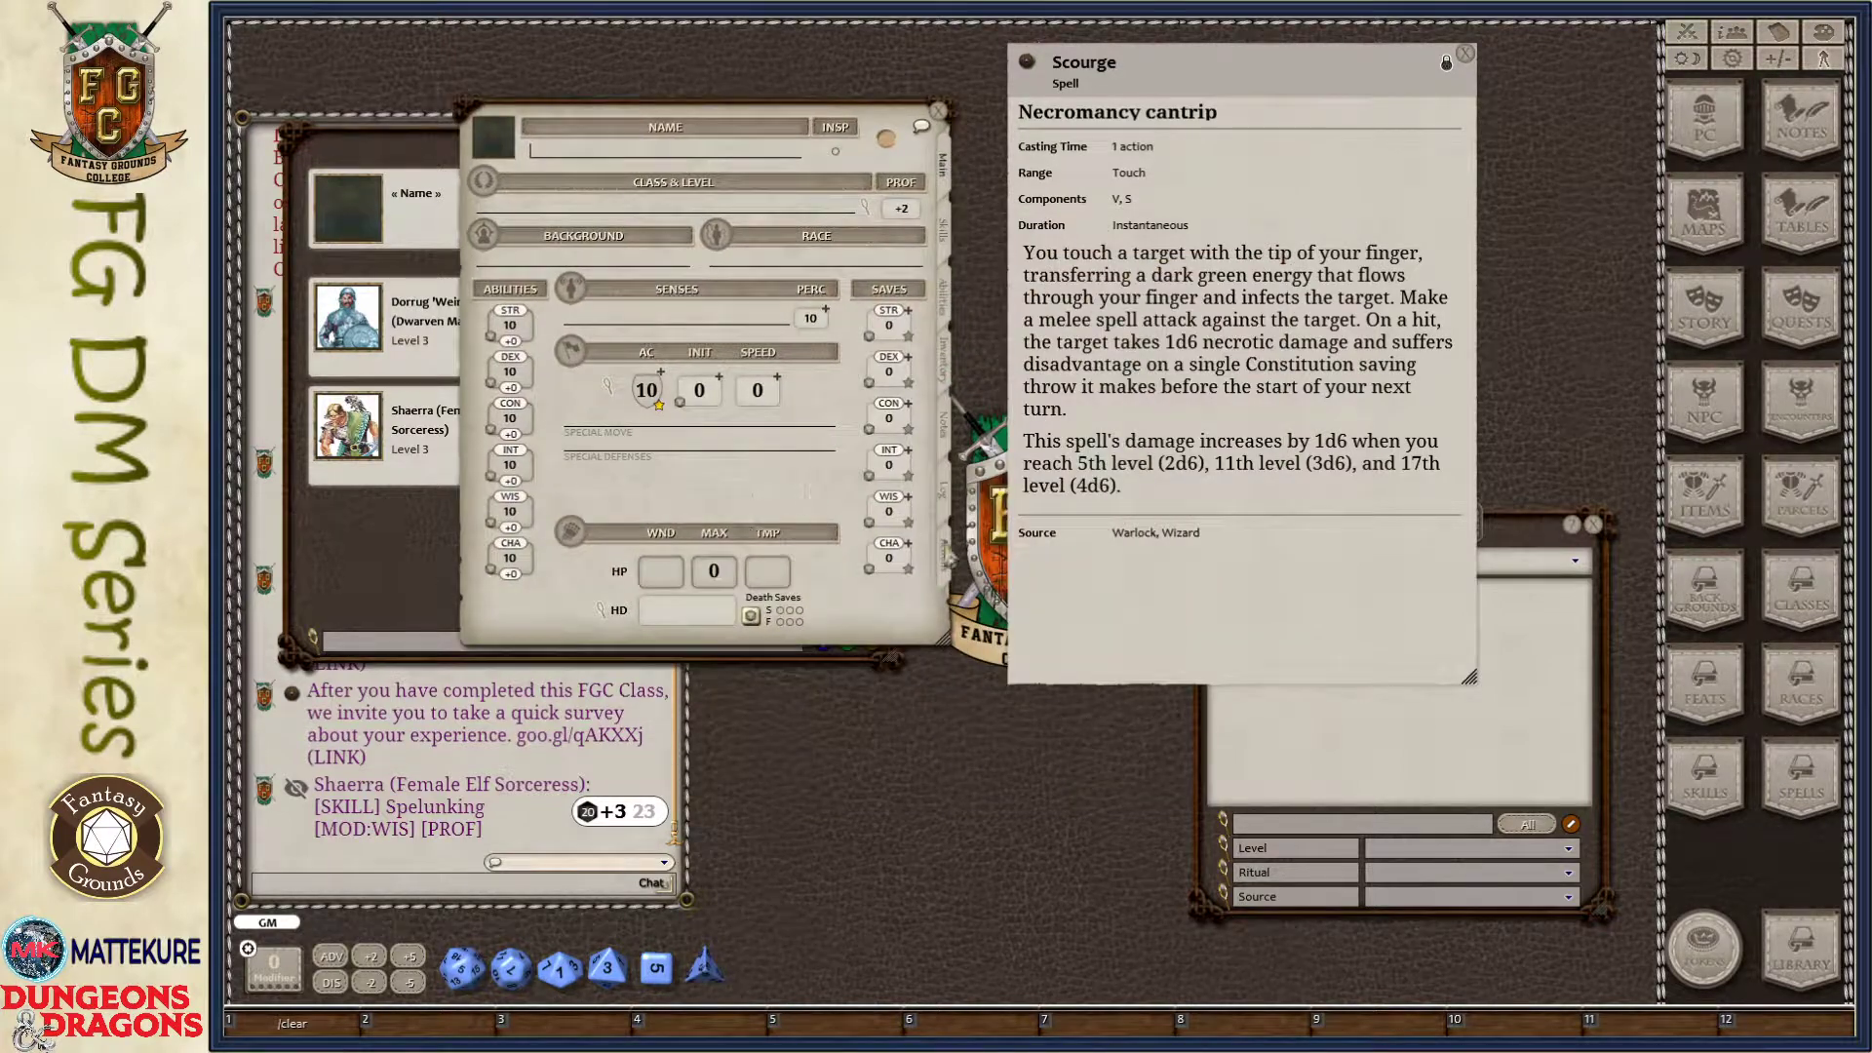
click(942, 577)
drag(843, 518, 736, 492)
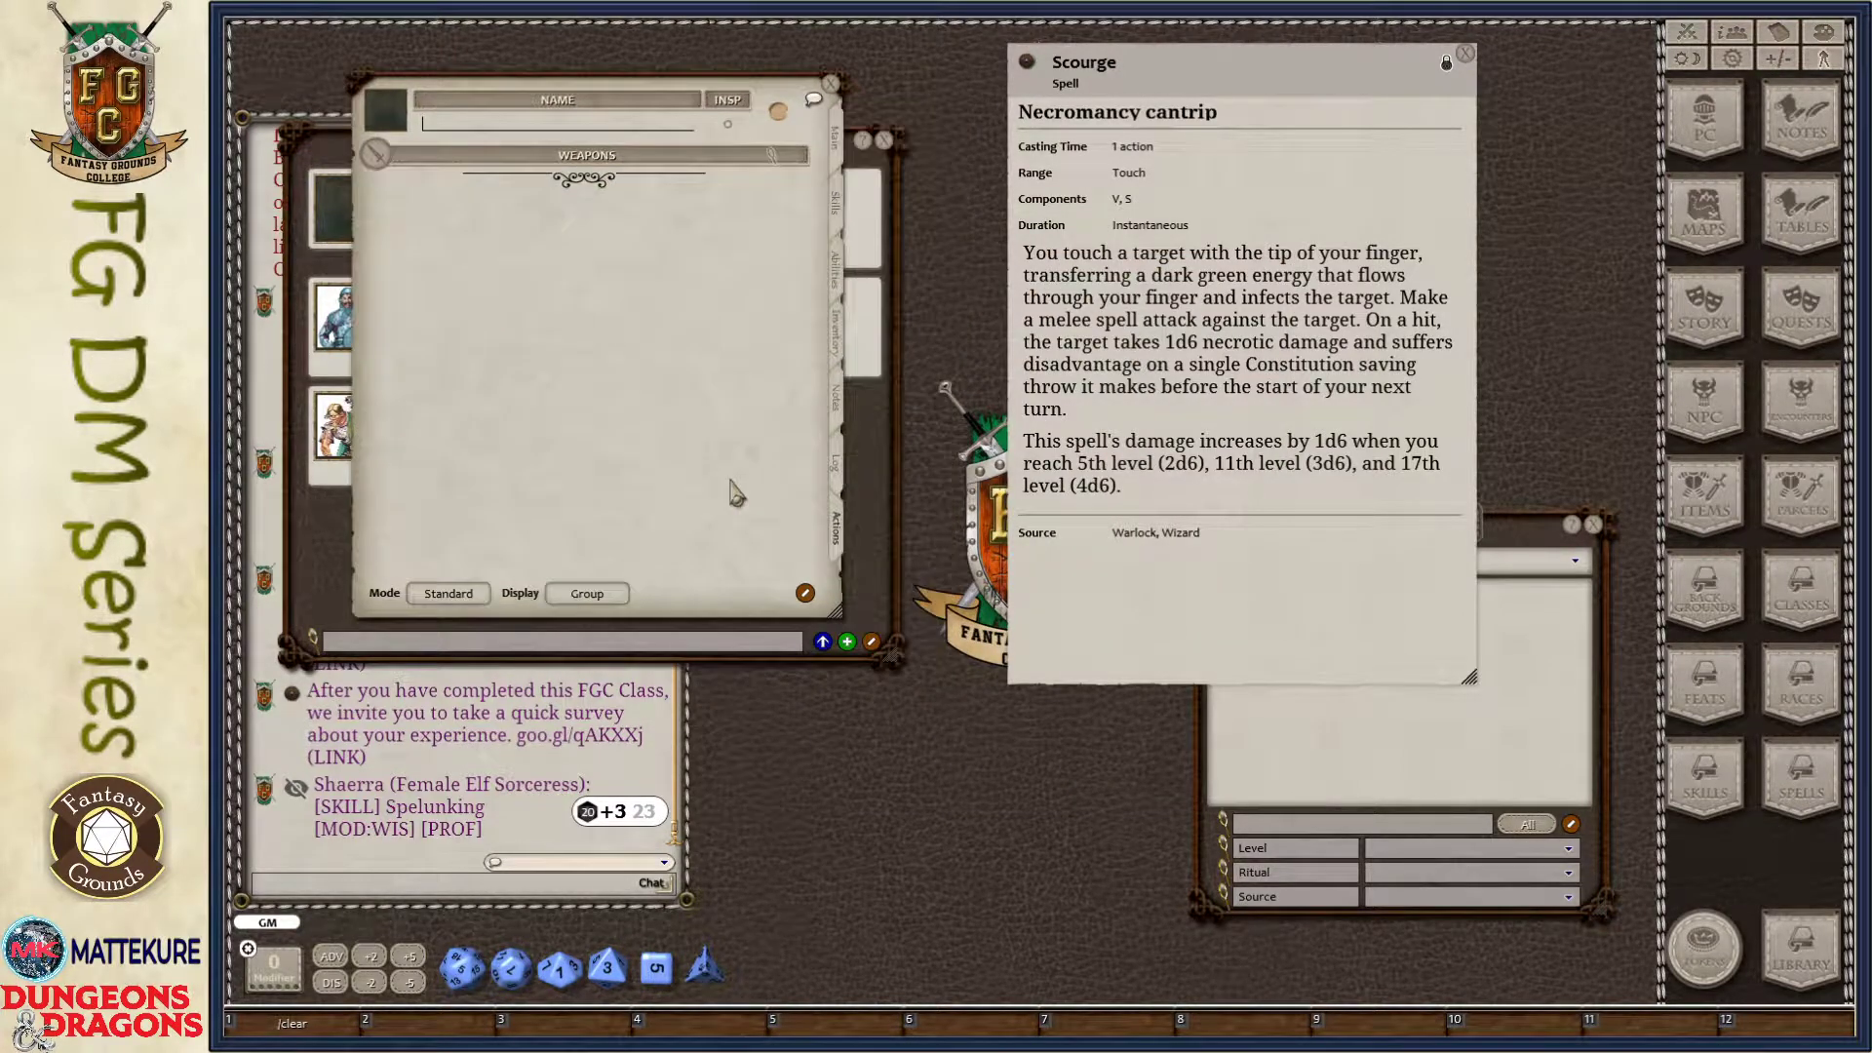
drag(1033, 70, 634, 376)
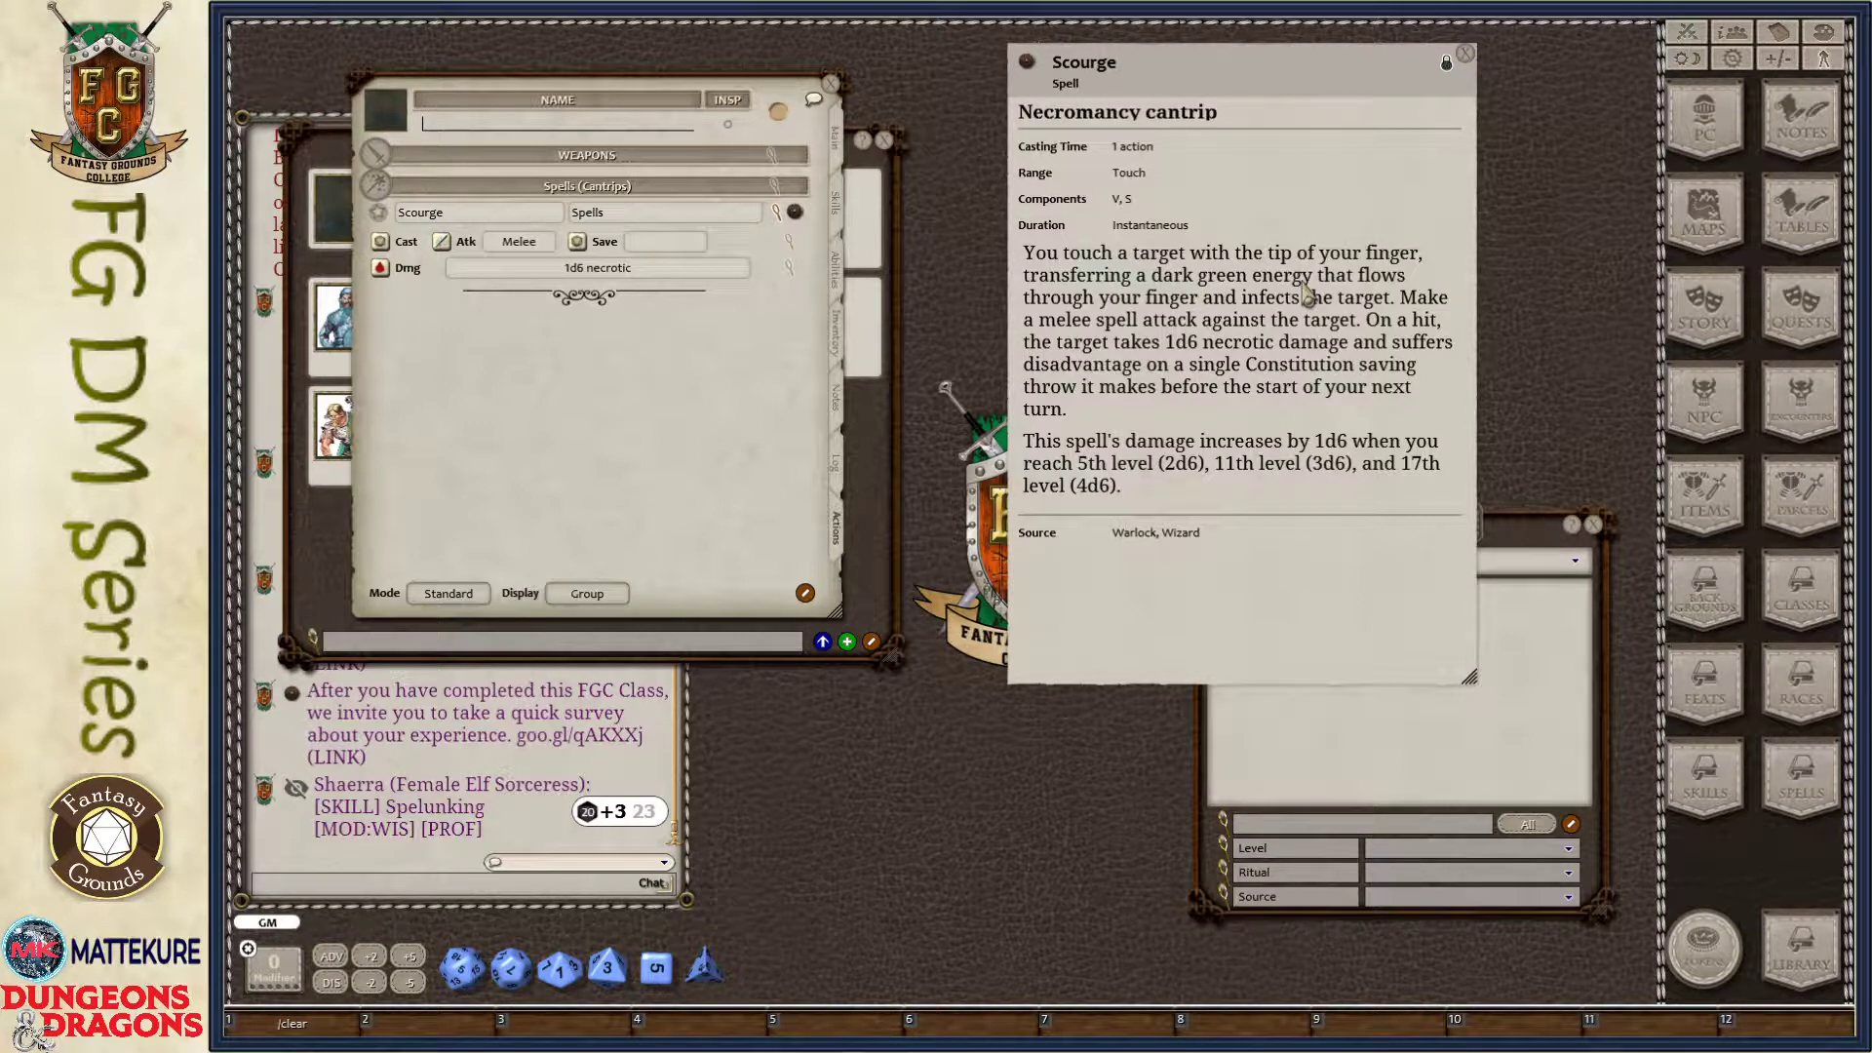
- Delete the Scourge entry from the character's Actions tab
click(494, 213)
right_click(495, 213)
click(419, 261)
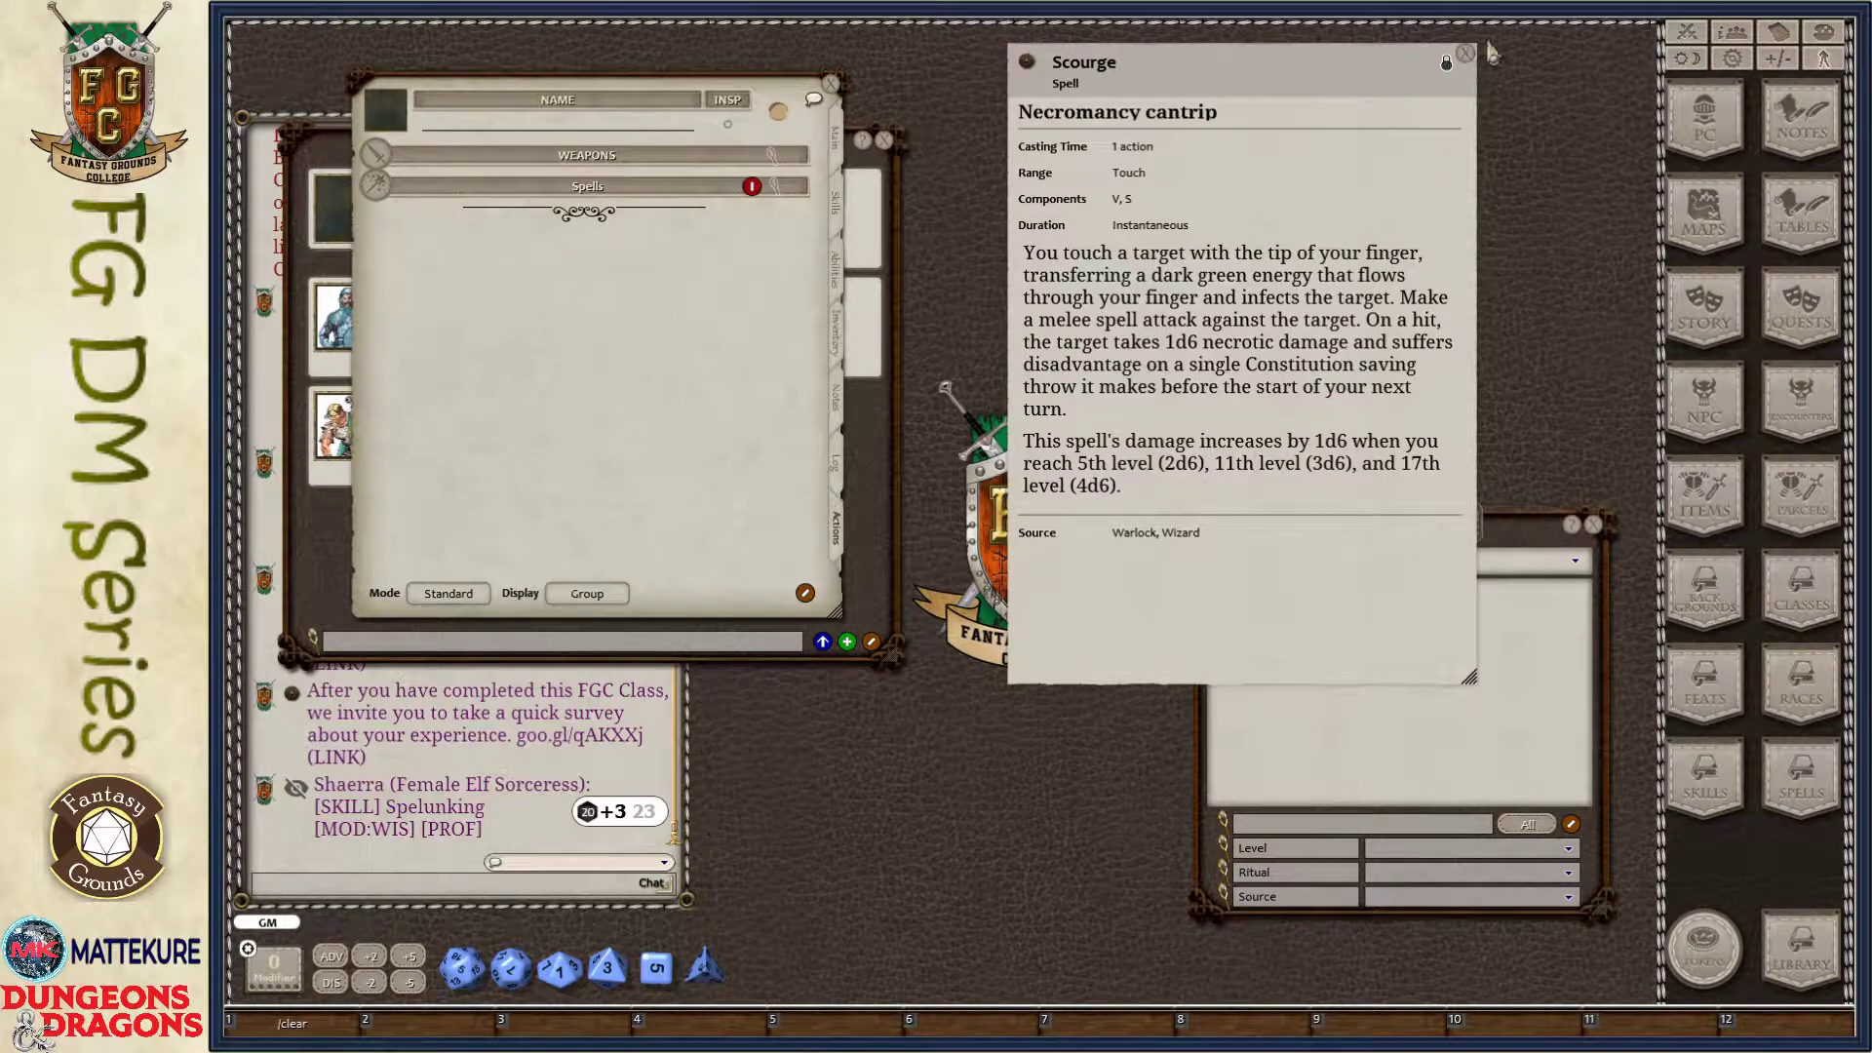
- Close the Scourge spell sheet and delete the Scourge record from the Spells list
click(1465, 61)
drag(1443, 528, 1446, 287)
right_click(1300, 378)
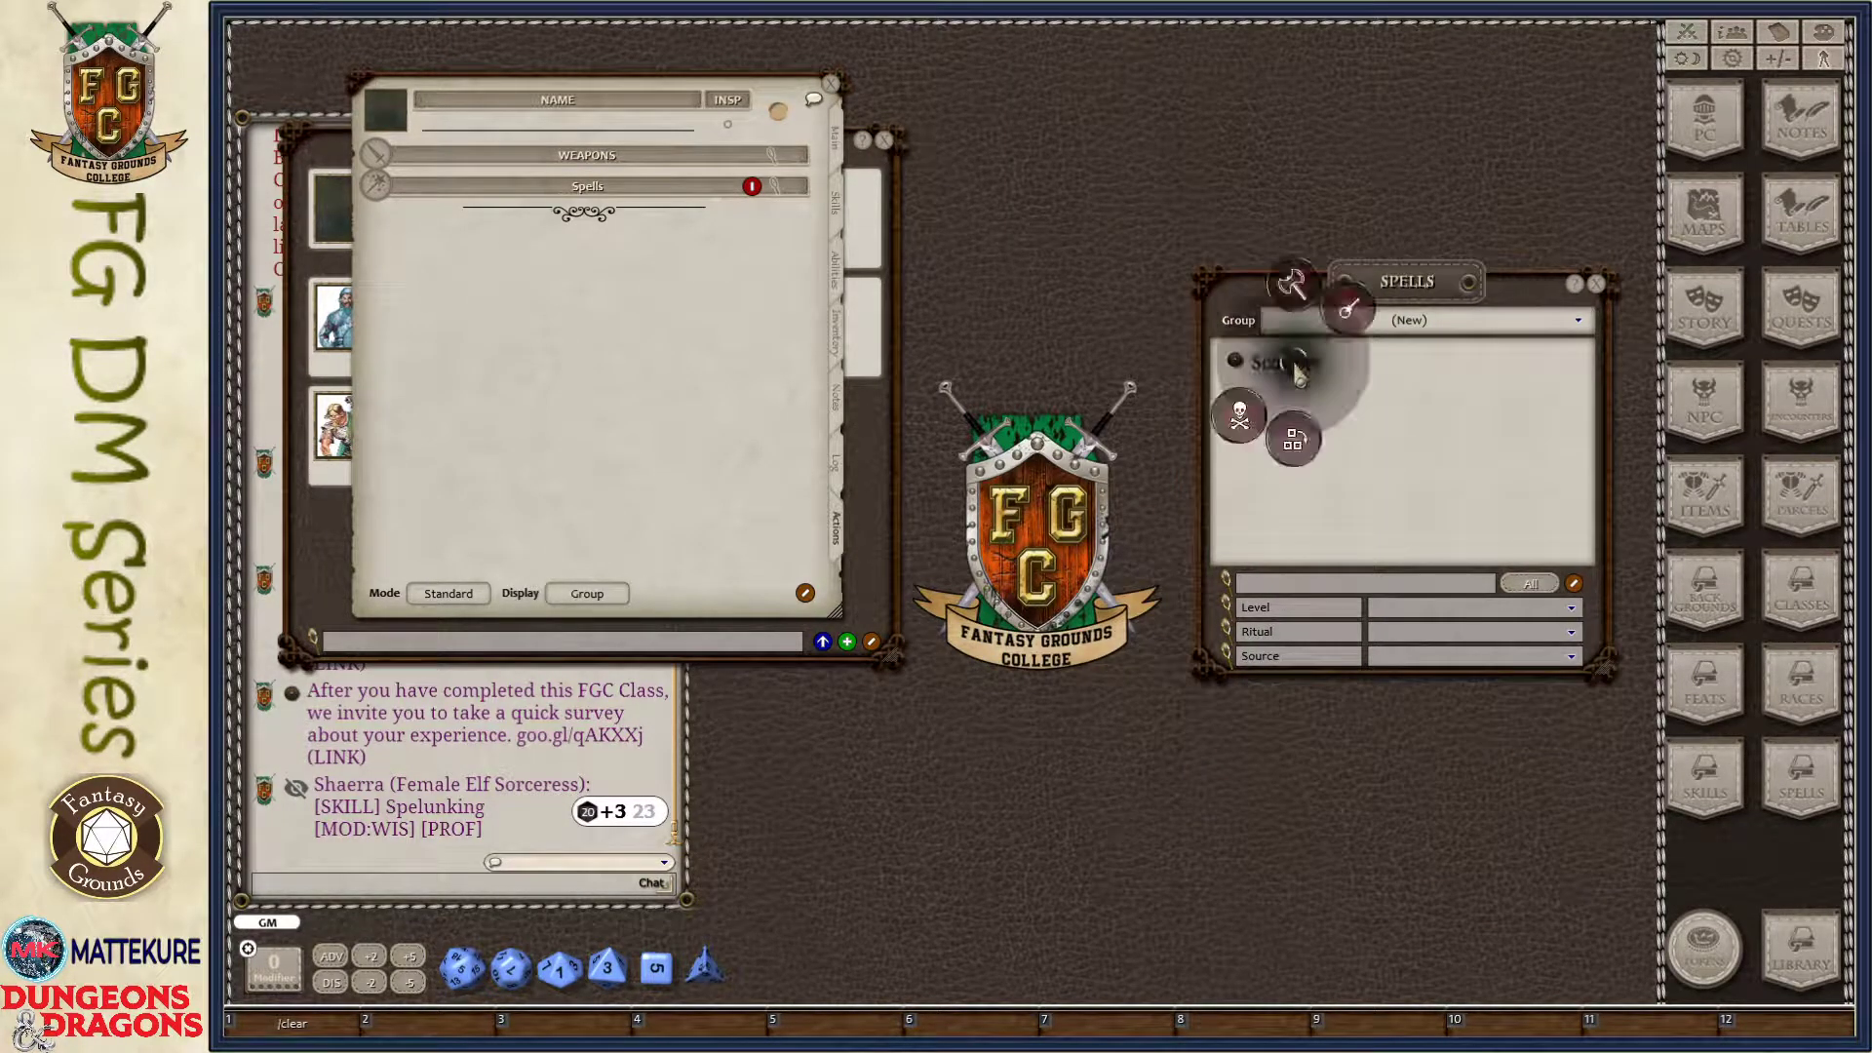
click(1273, 417)
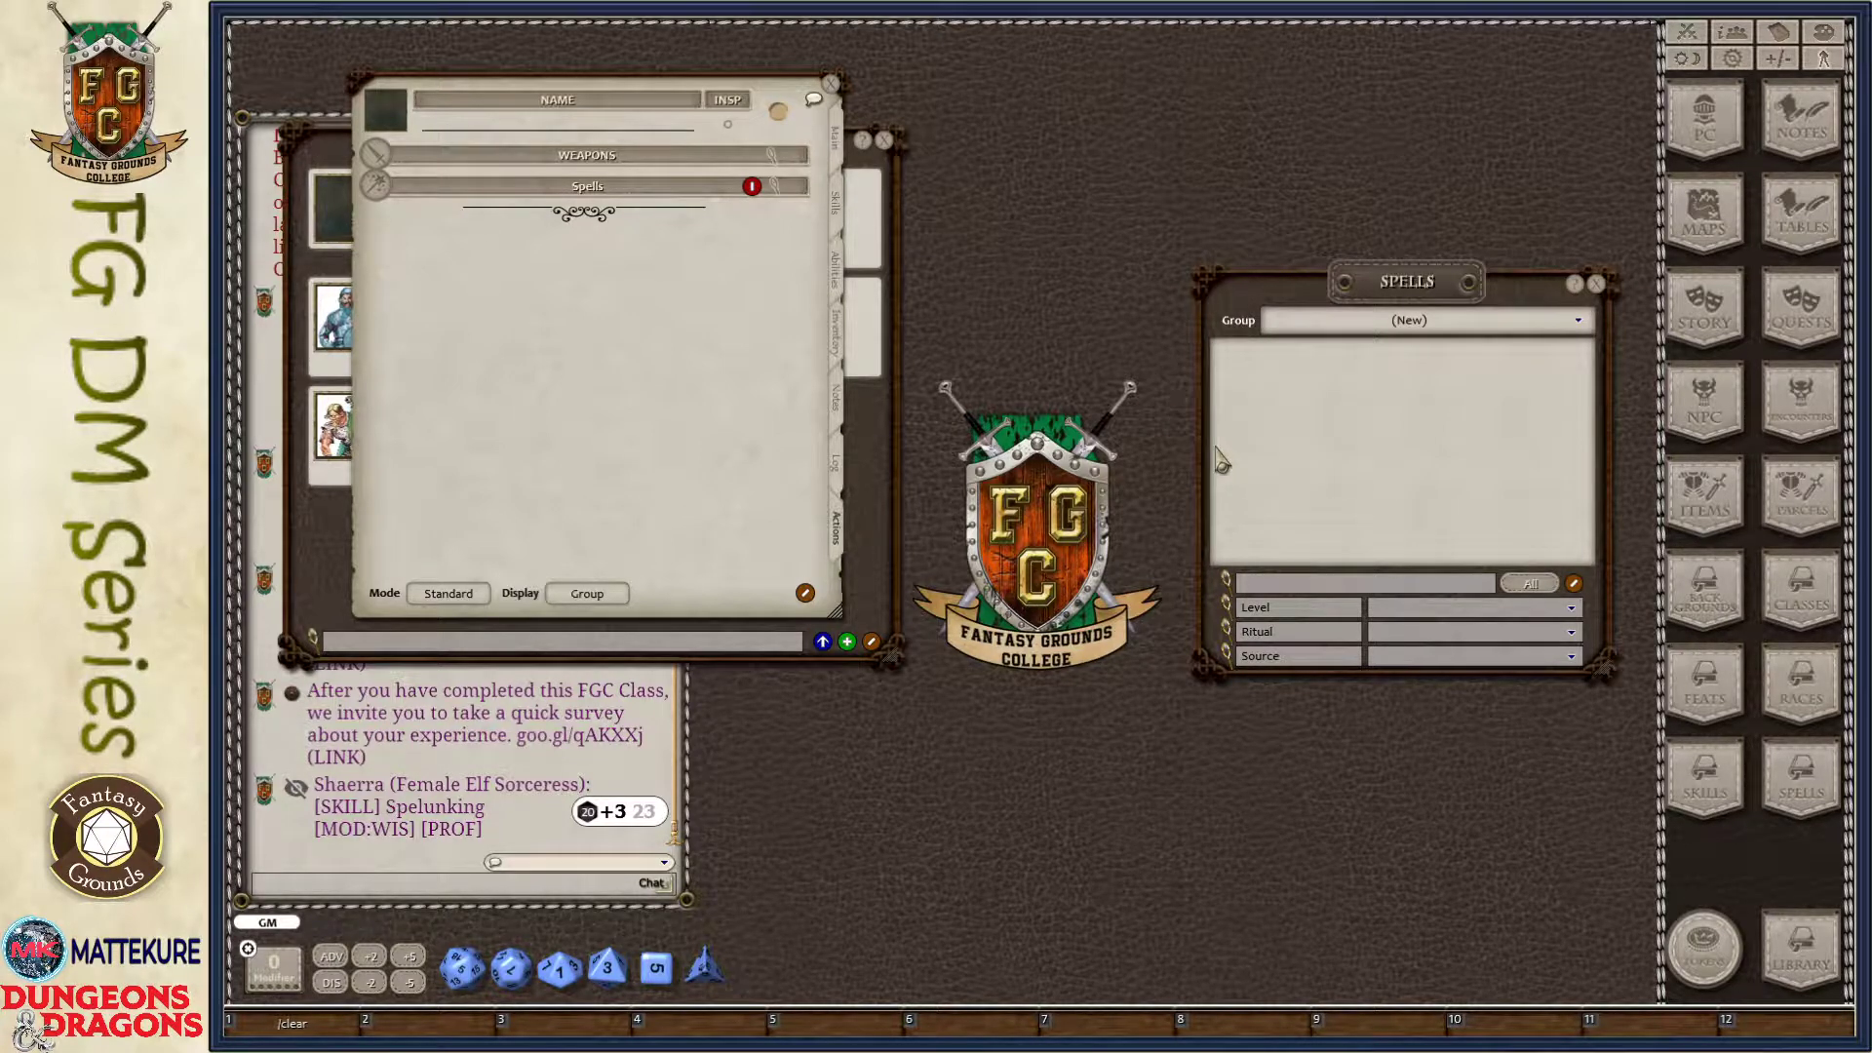
drag(730, 351, 817, 406)
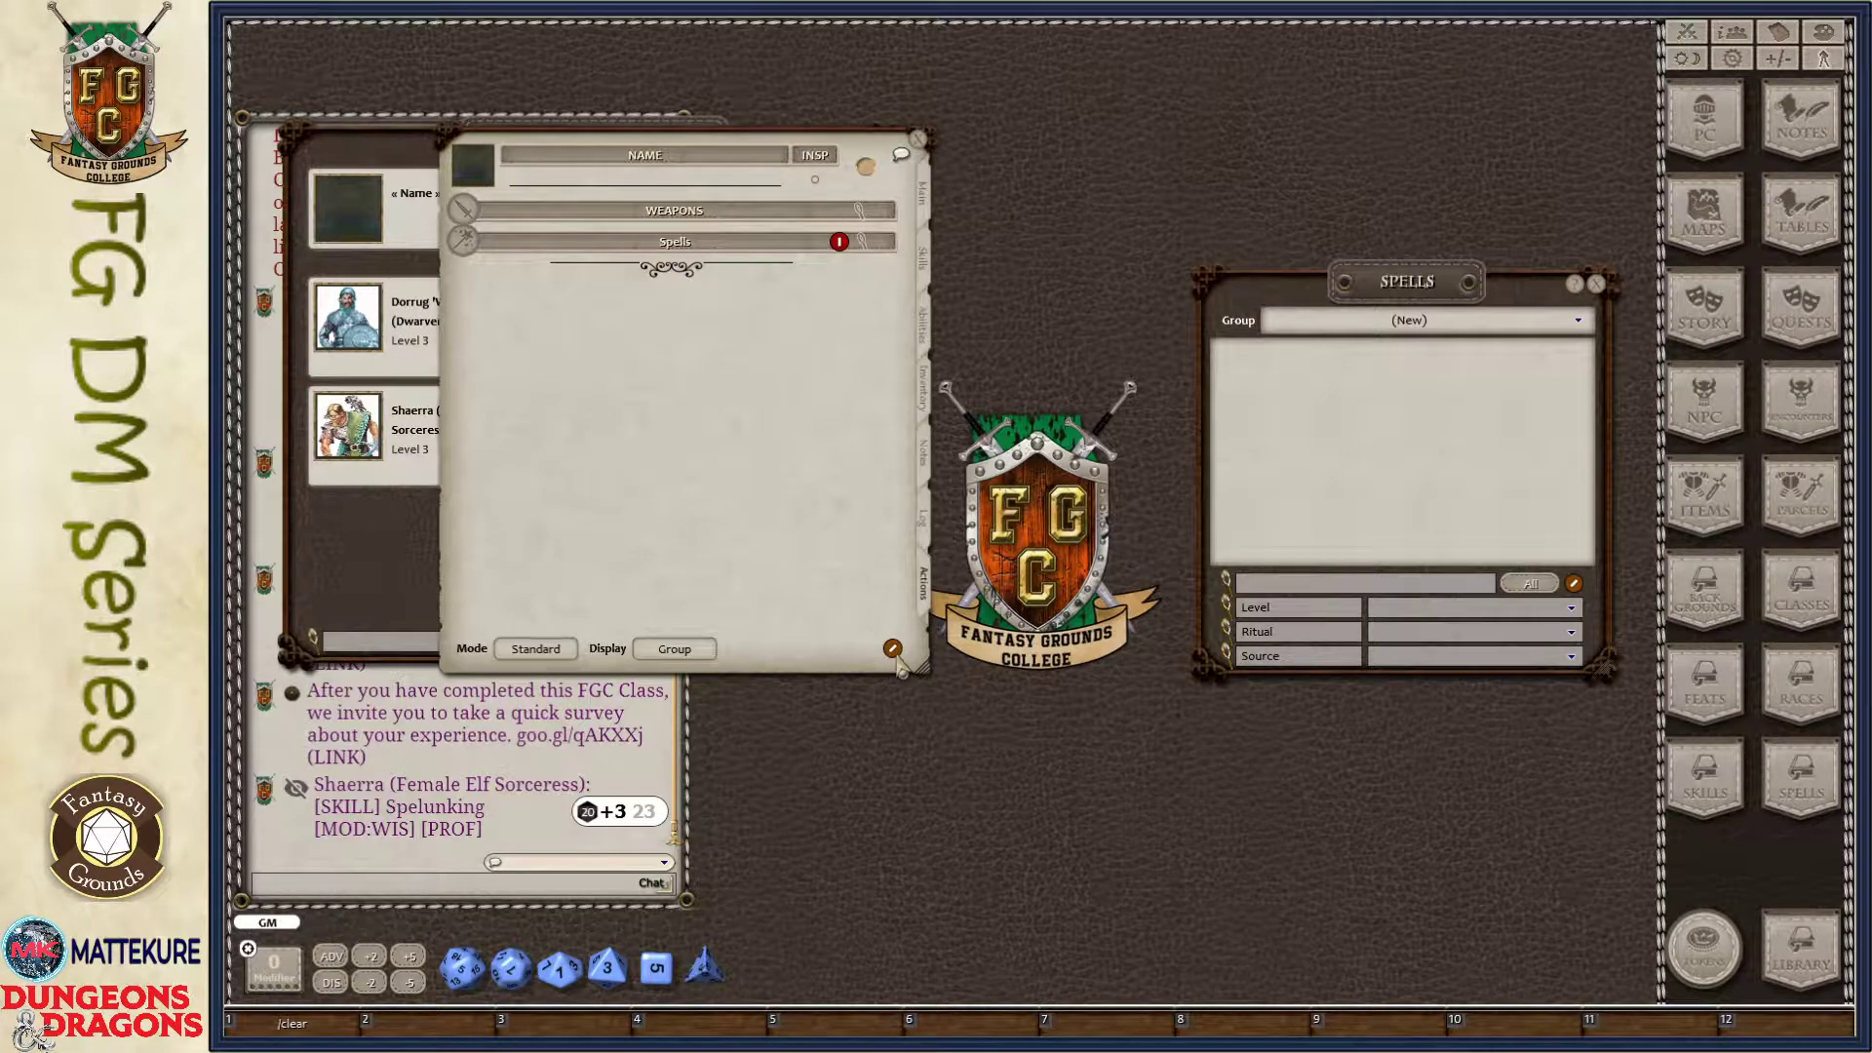
- Add a new power on the Actions tab named Scourge in the Spells group
click(893, 649)
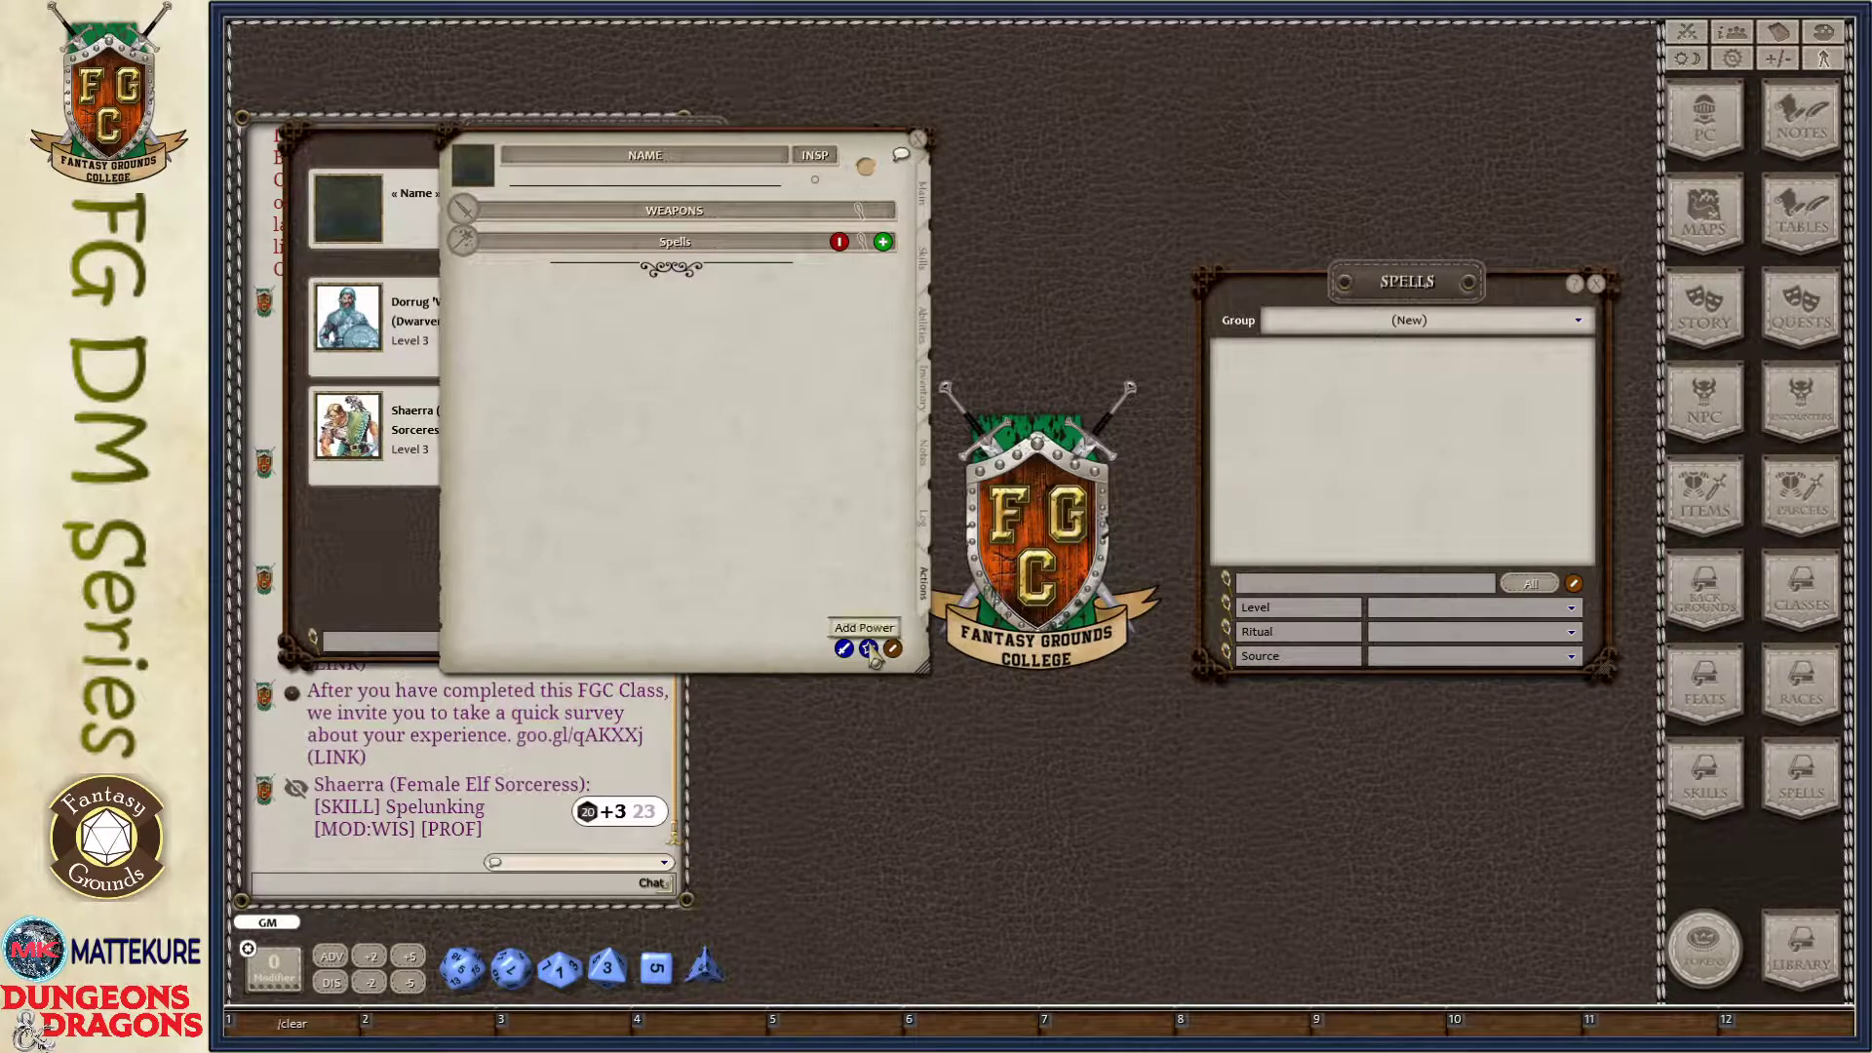
click(869, 650)
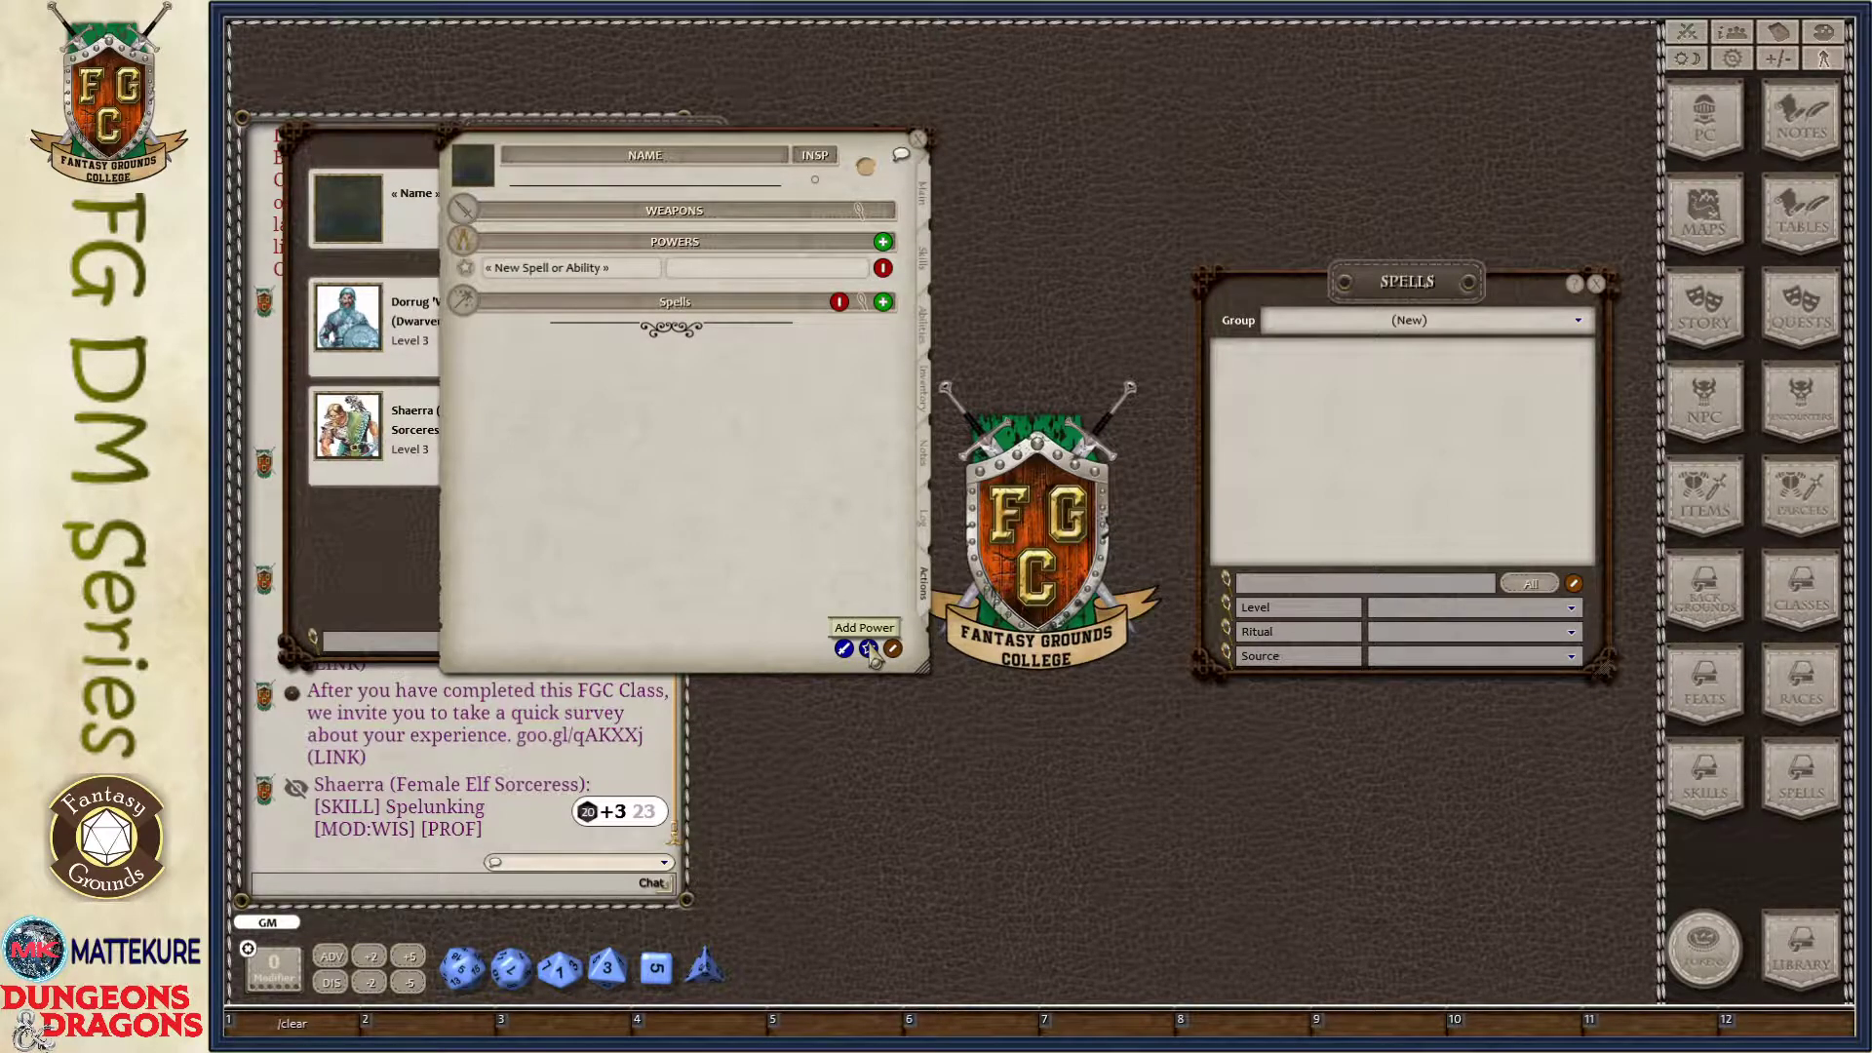
click(892, 649)
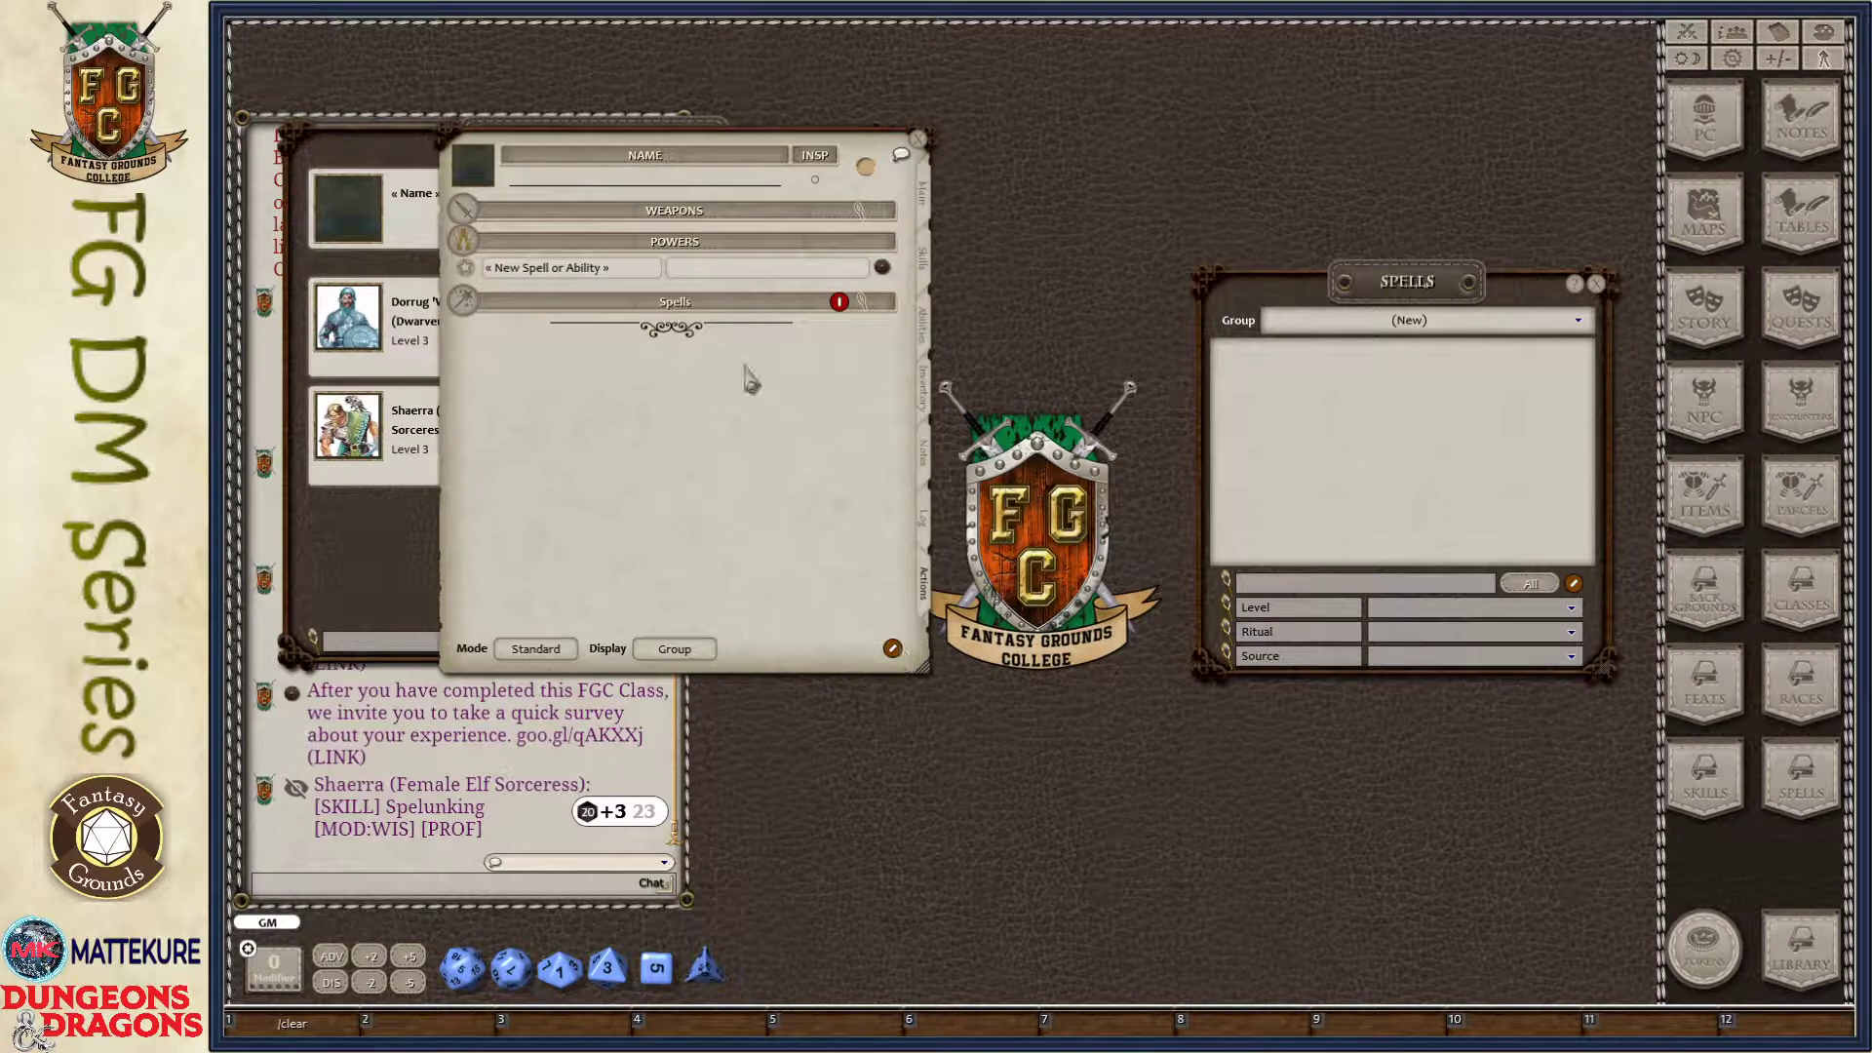
click(573, 270)
key(Return)
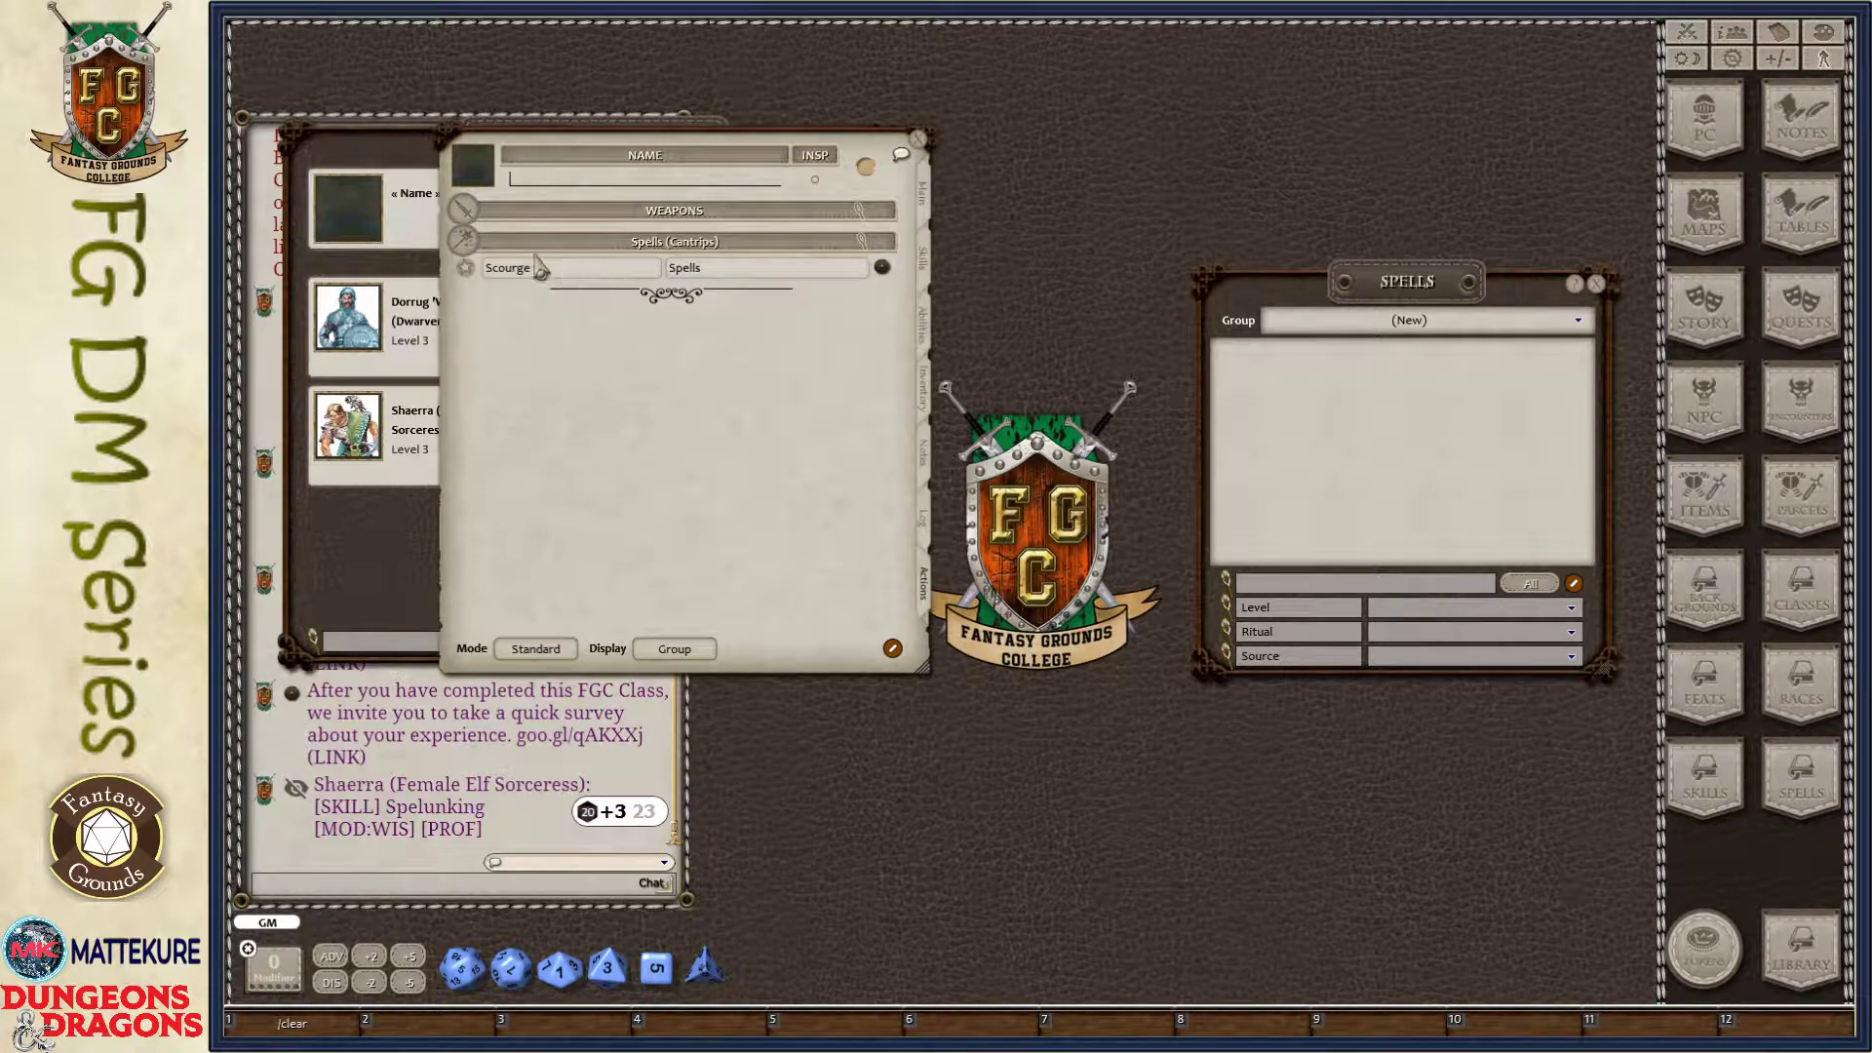
- Add a cast action to Scourge with its attack type set to Melee
right_click(762, 282)
click(835, 269)
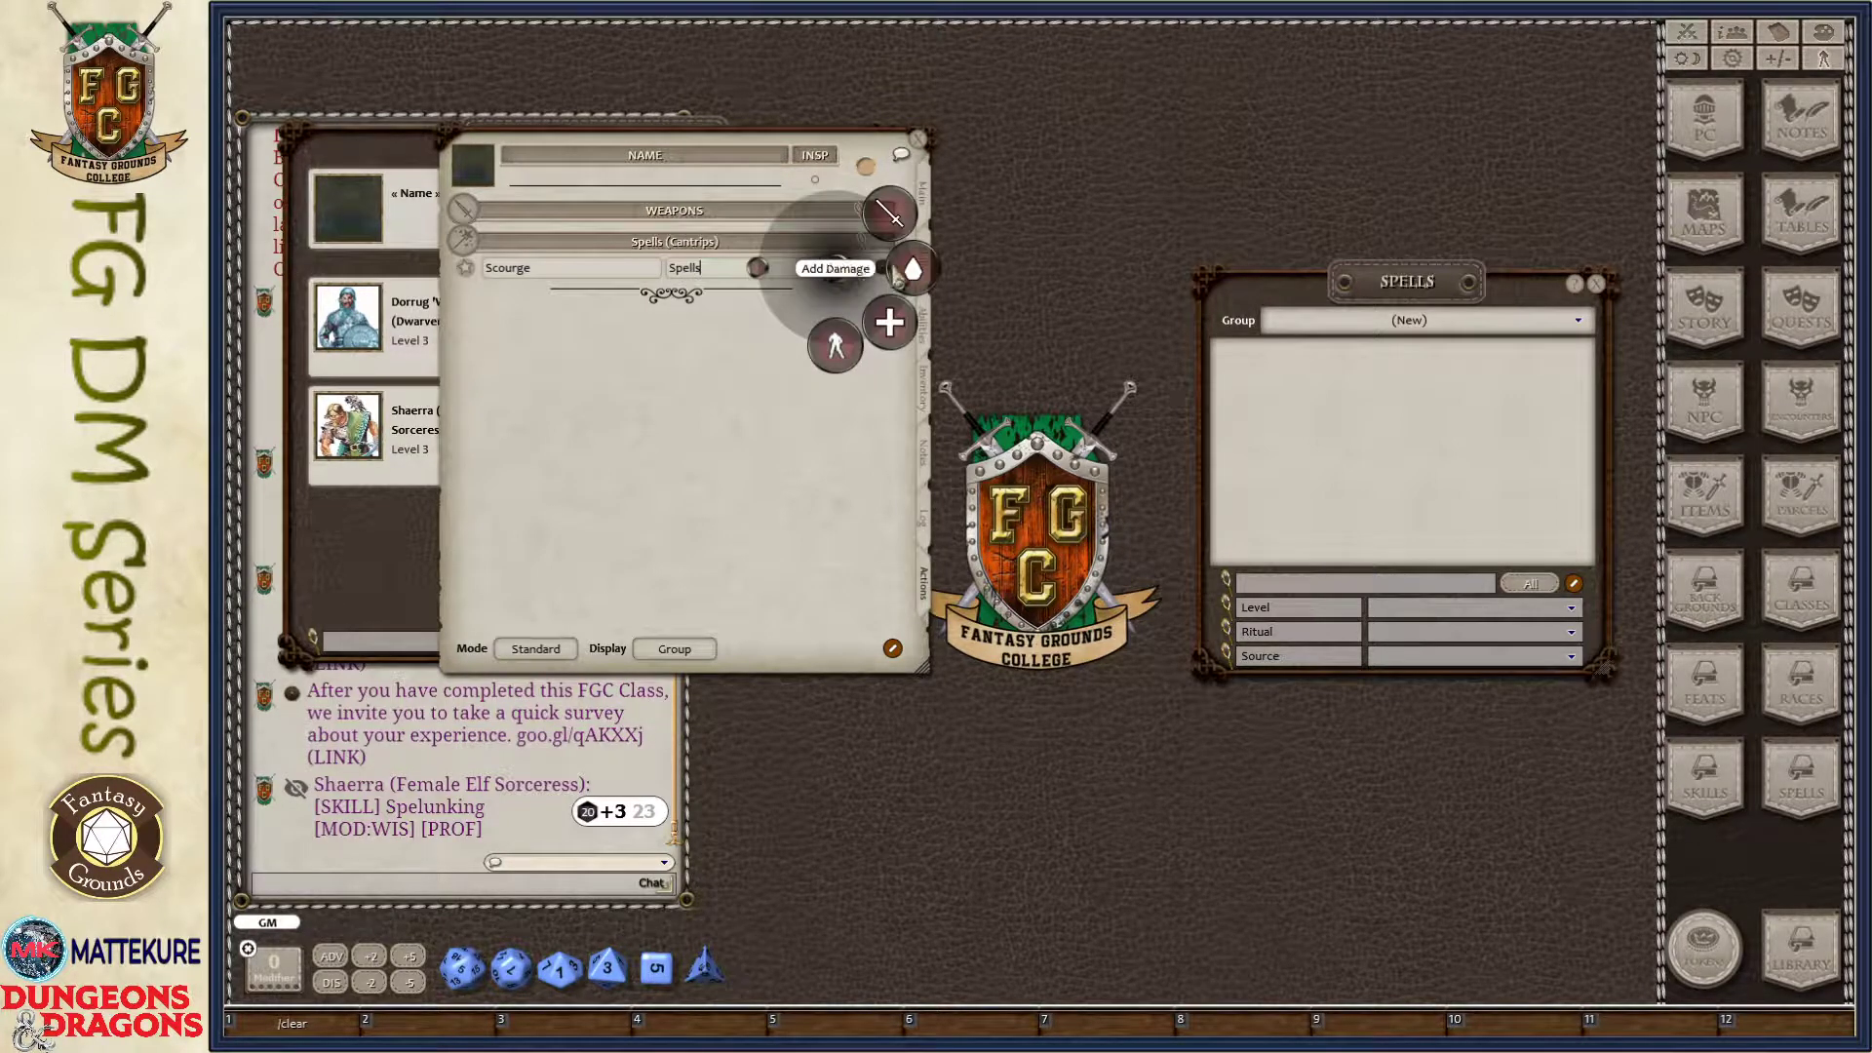
click(901, 274)
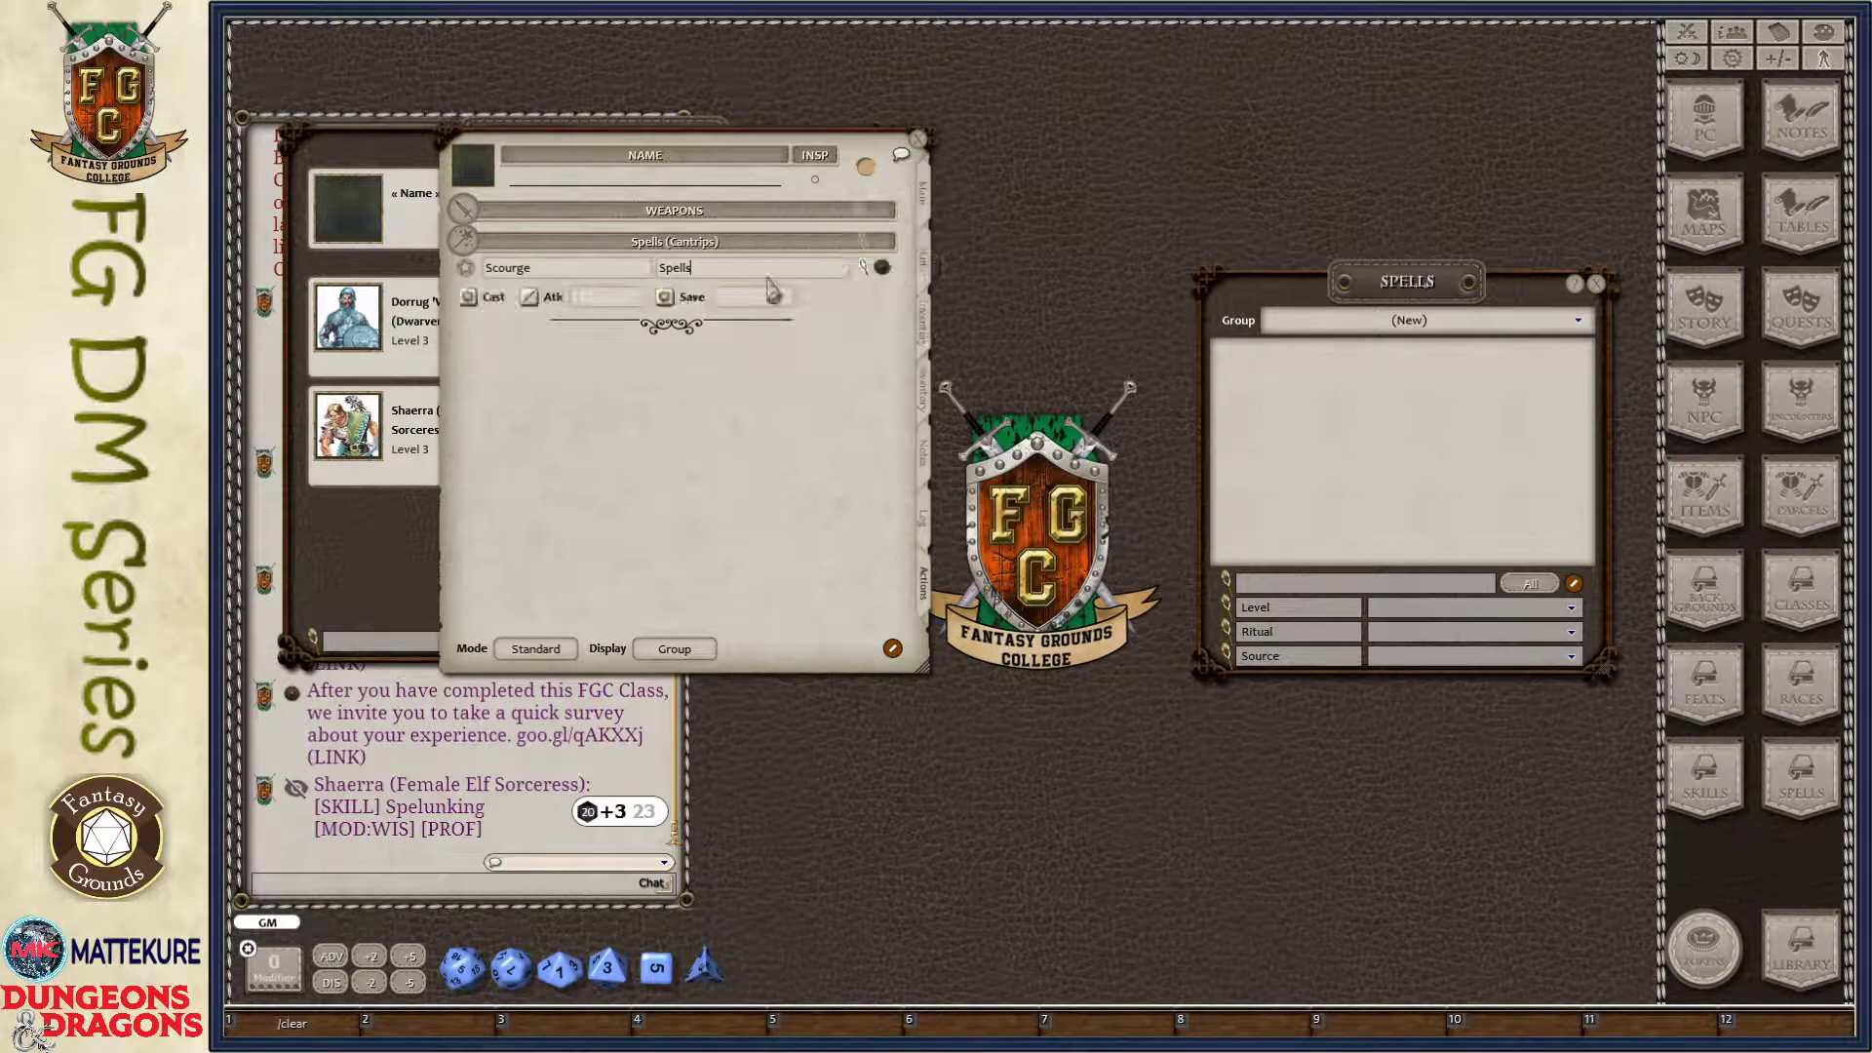
click(877, 294)
click(916, 493)
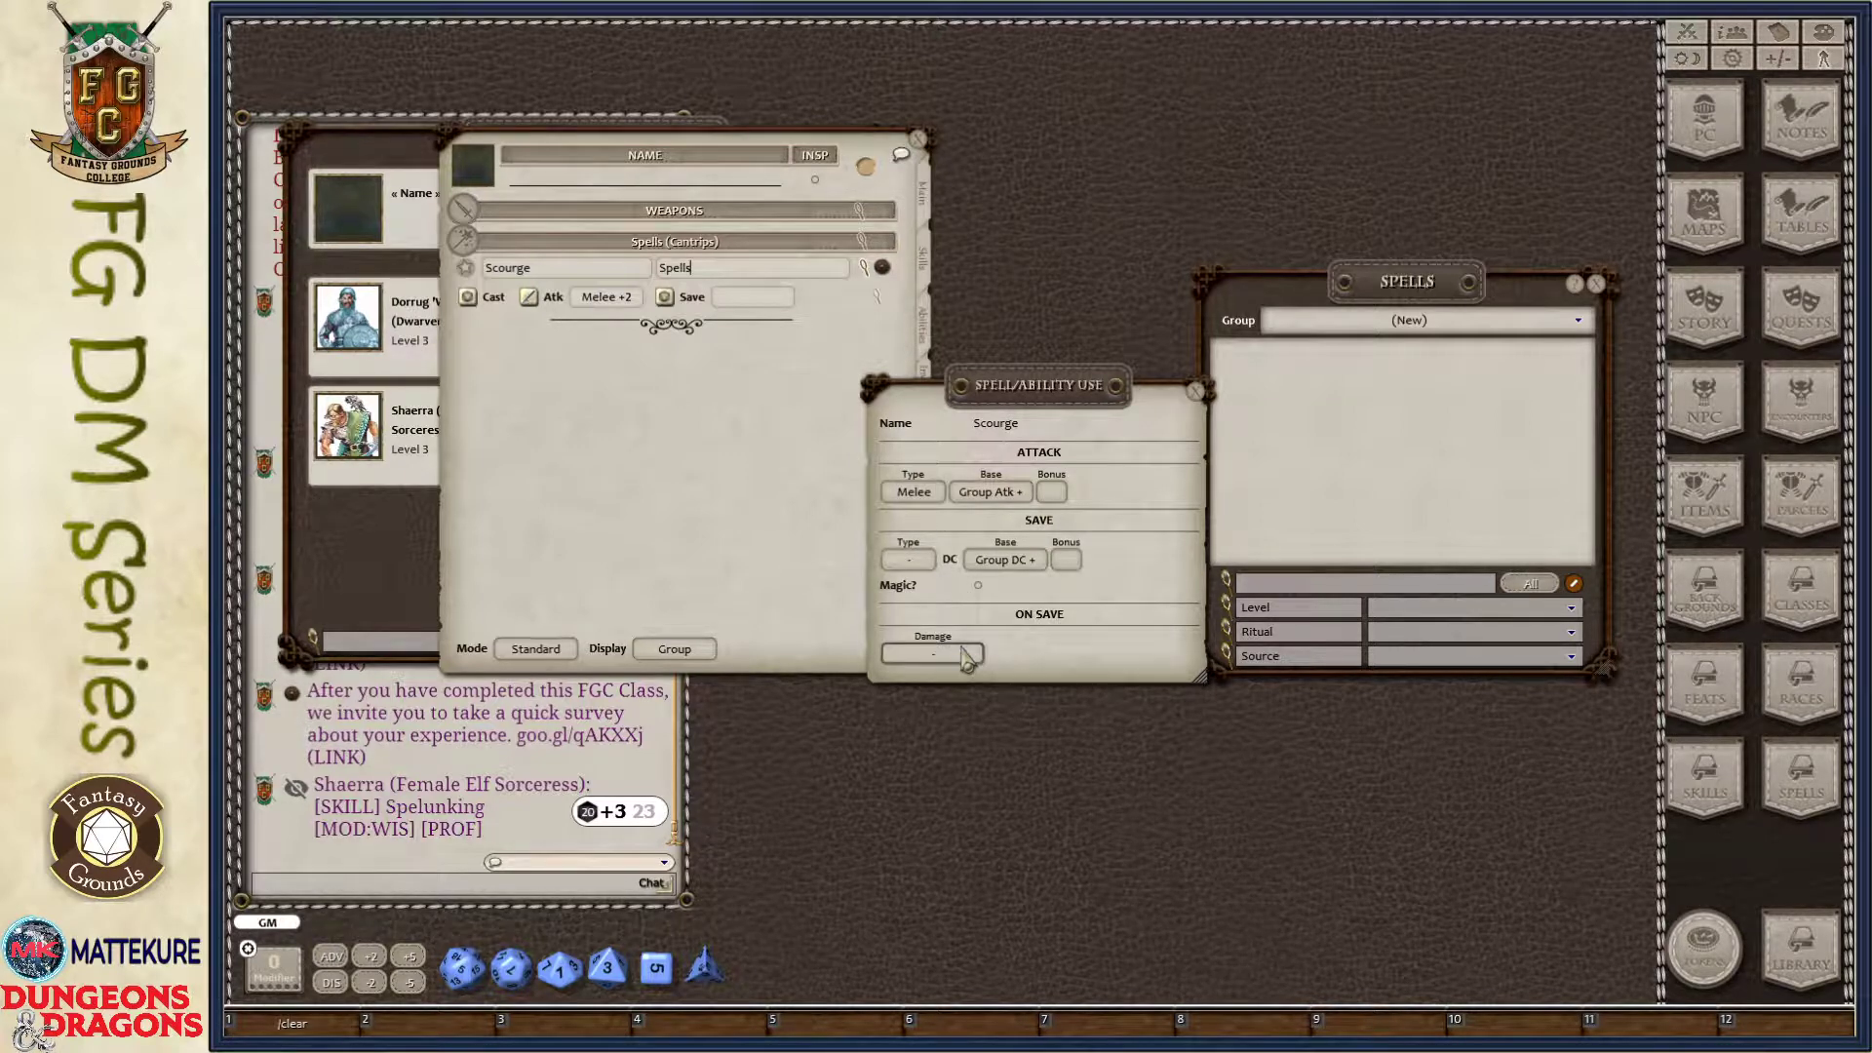
click(1196, 392)
- Add a 1d6 necrotic damage action to Scourge
right_click(801, 273)
click(863, 277)
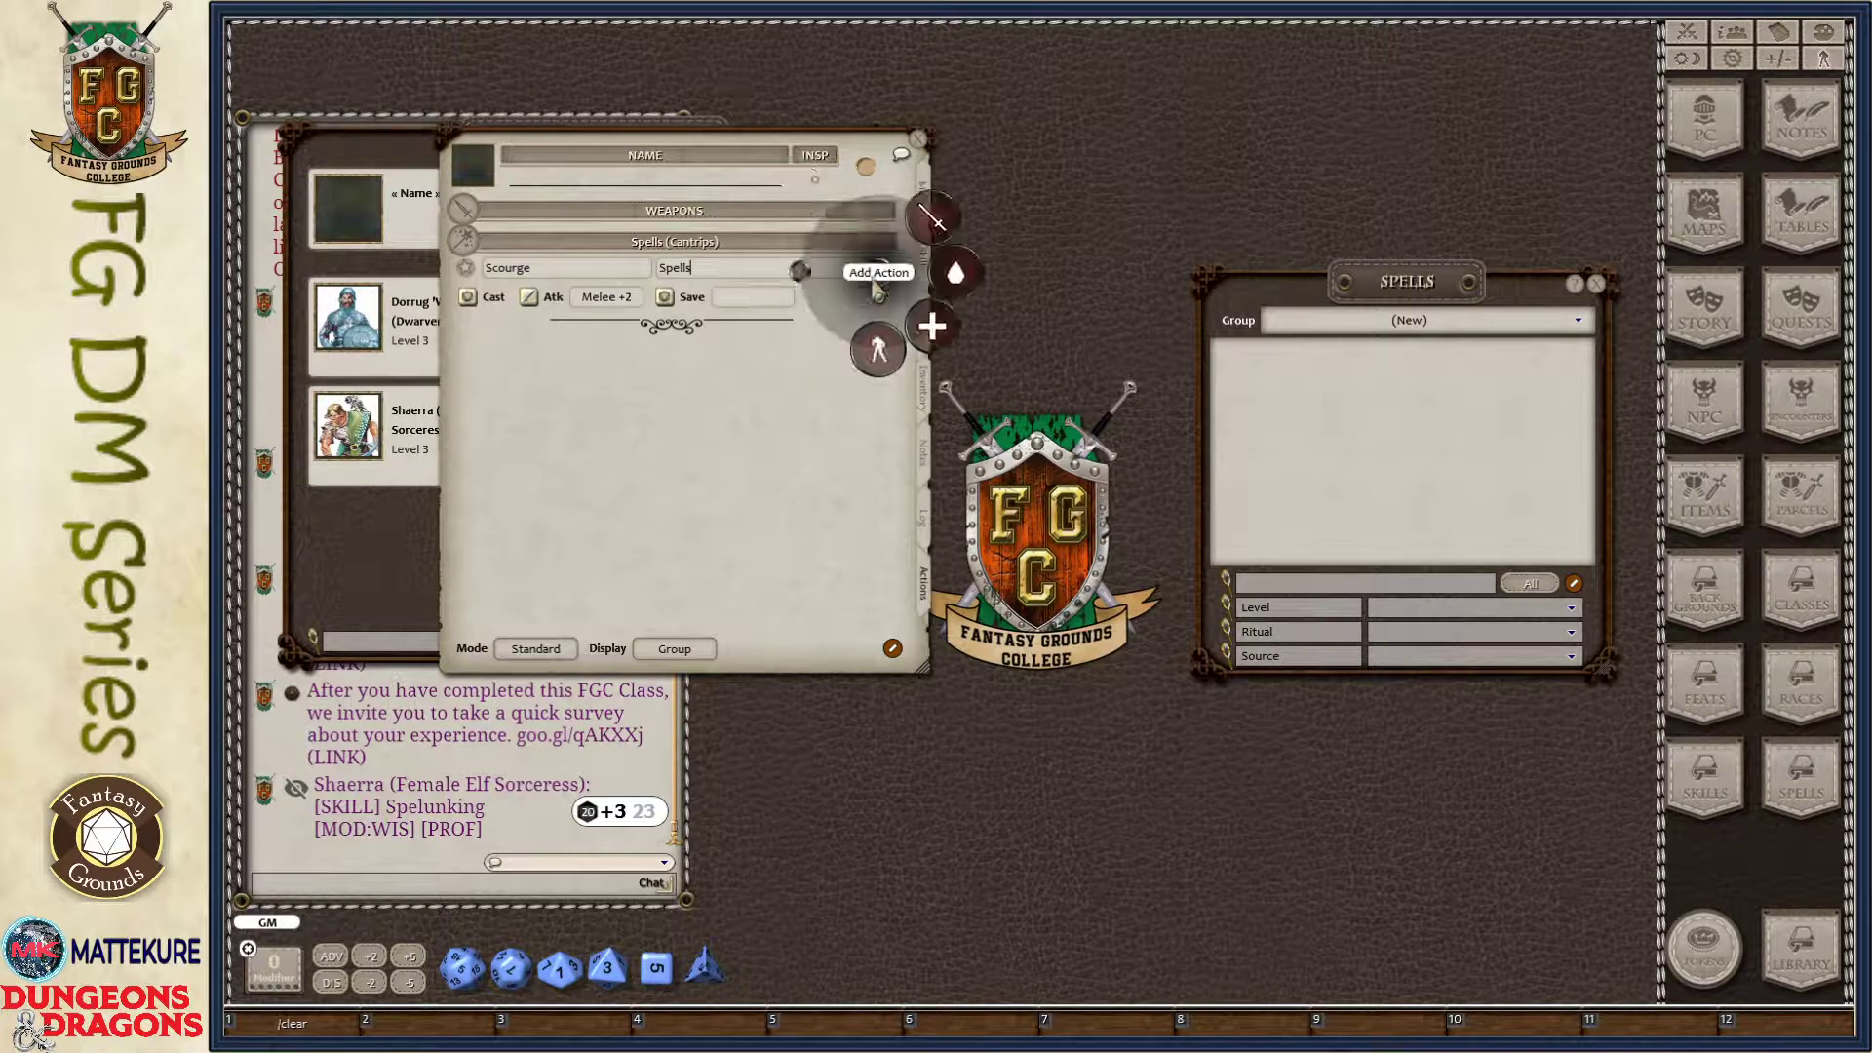
click(960, 274)
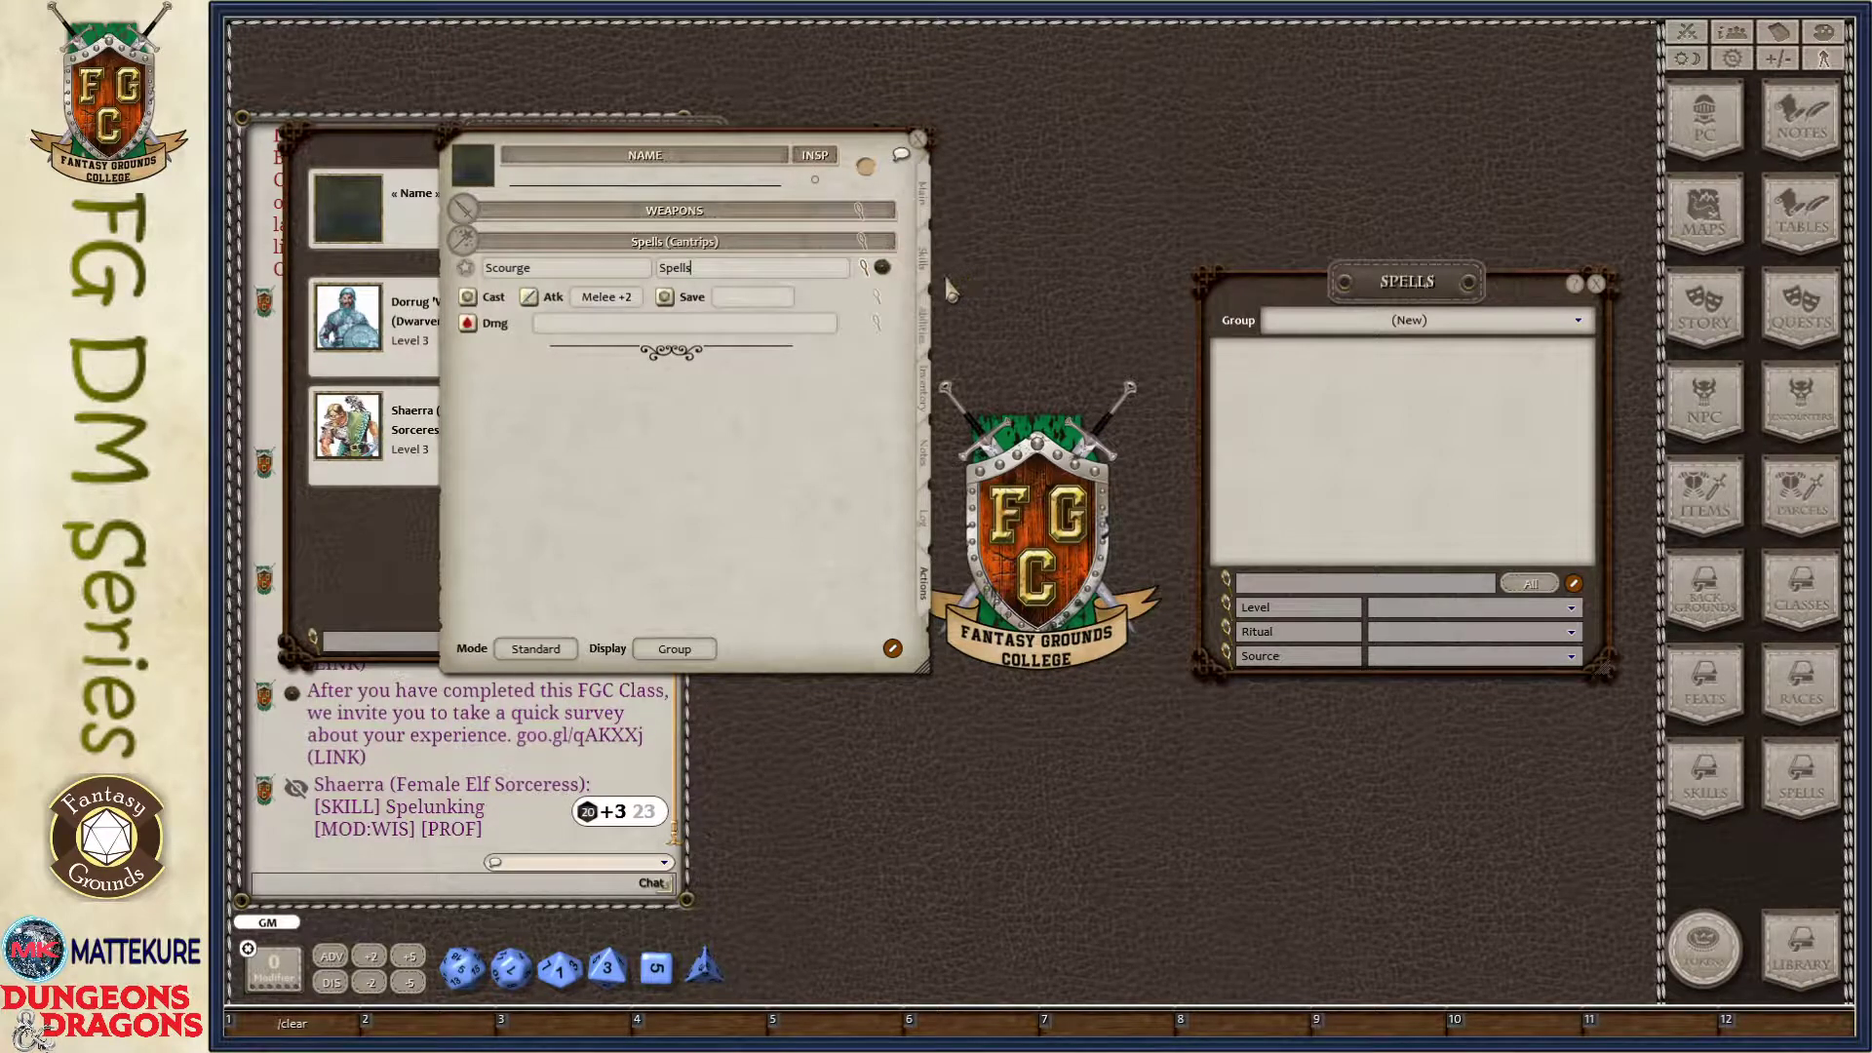
click(877, 322)
drag(653, 972, 921, 493)
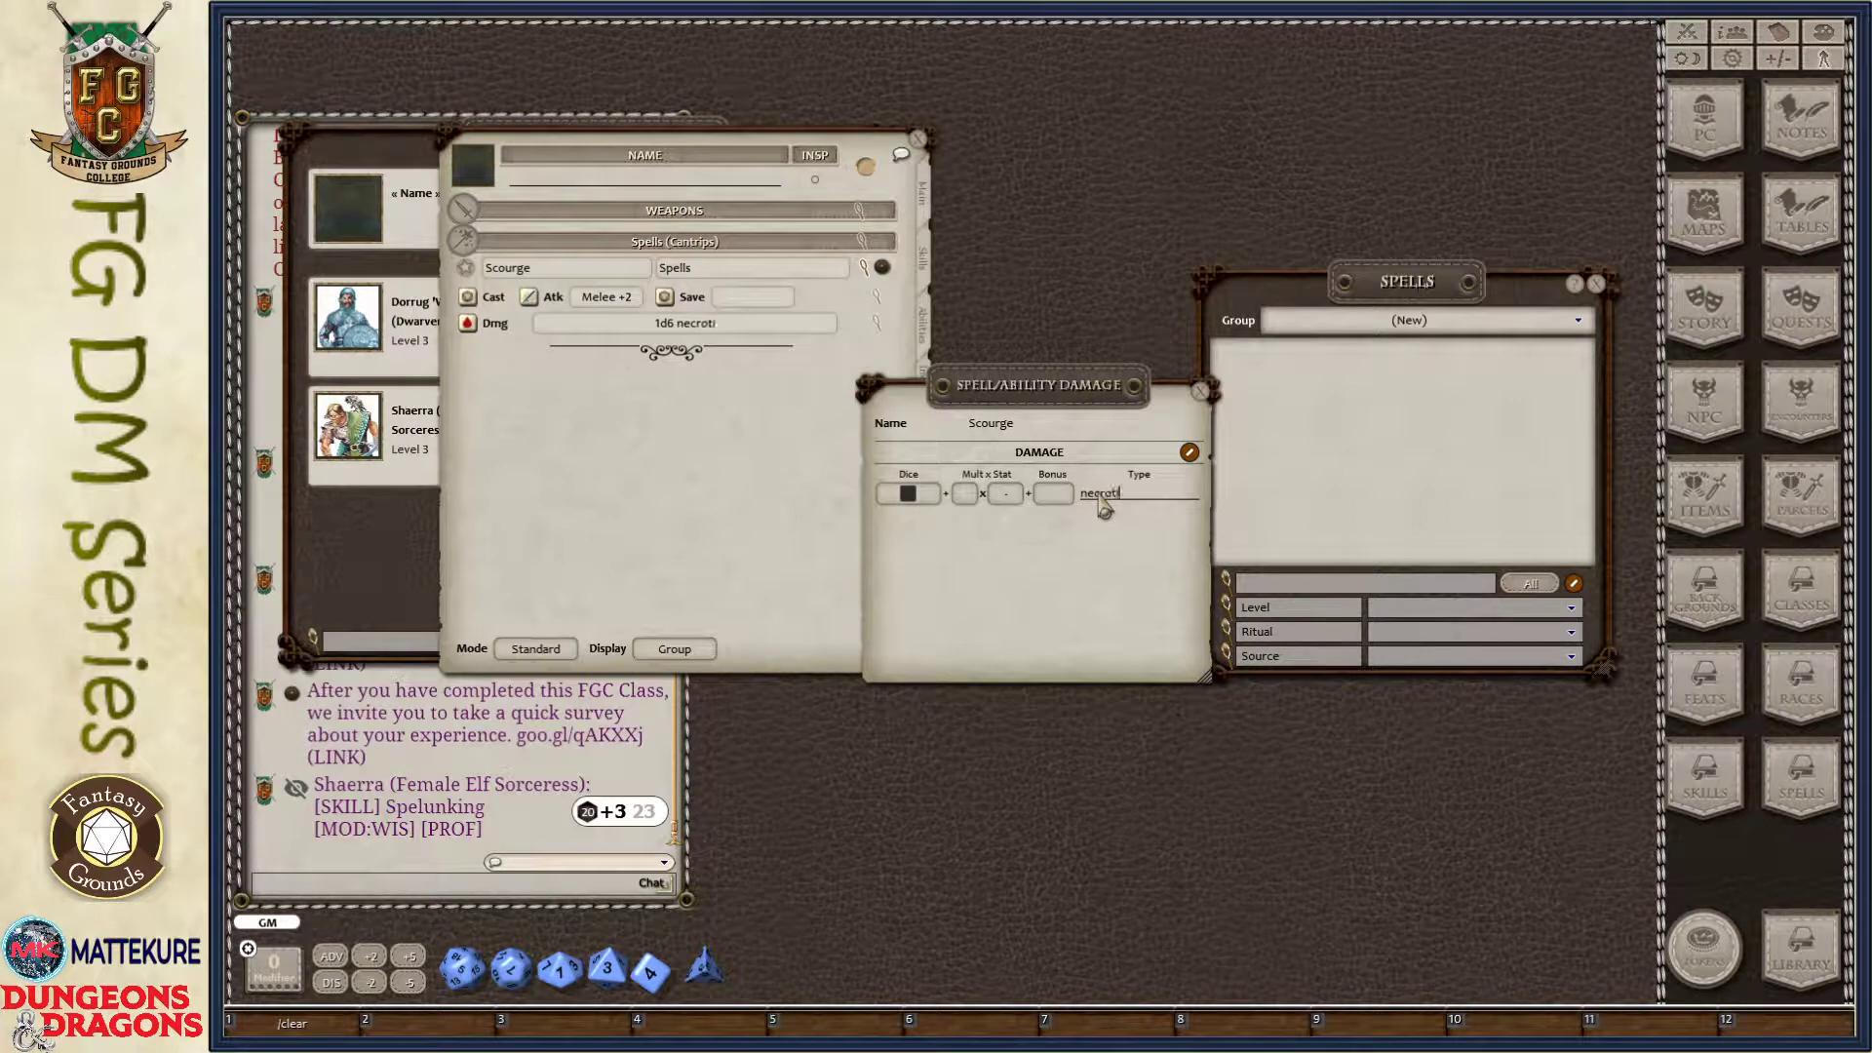
click(1200, 391)
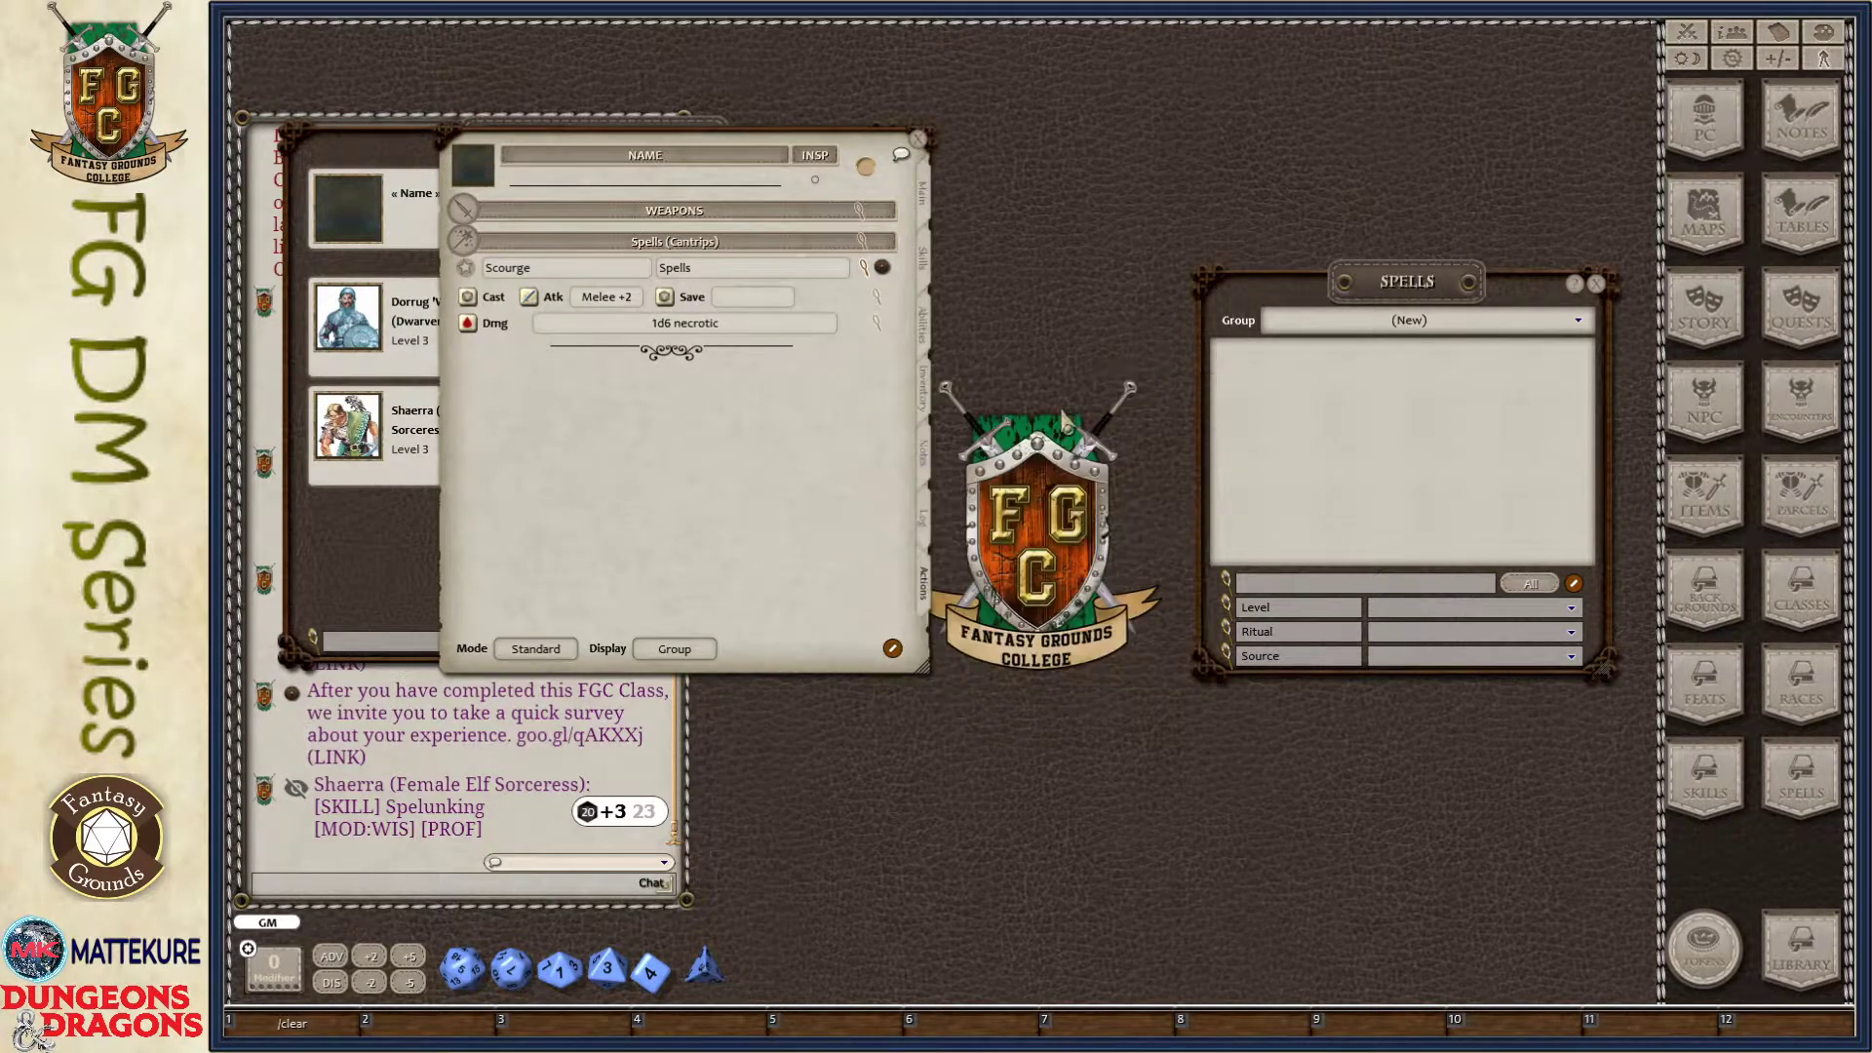